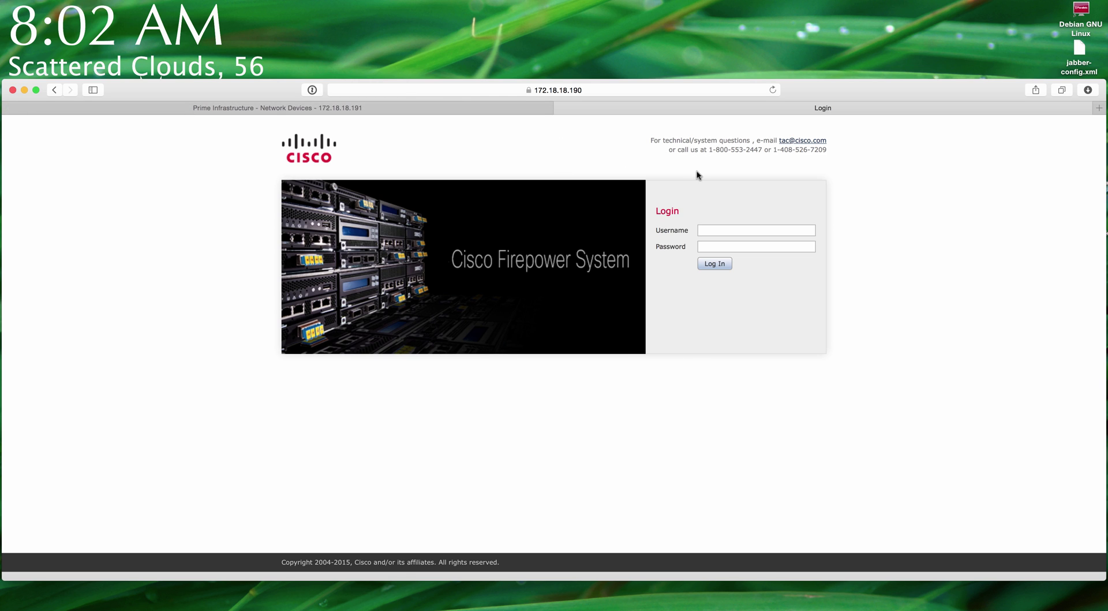
Step: Log in to the Firepower System with the admin username and the account password
click(738, 230)
click(737, 253)
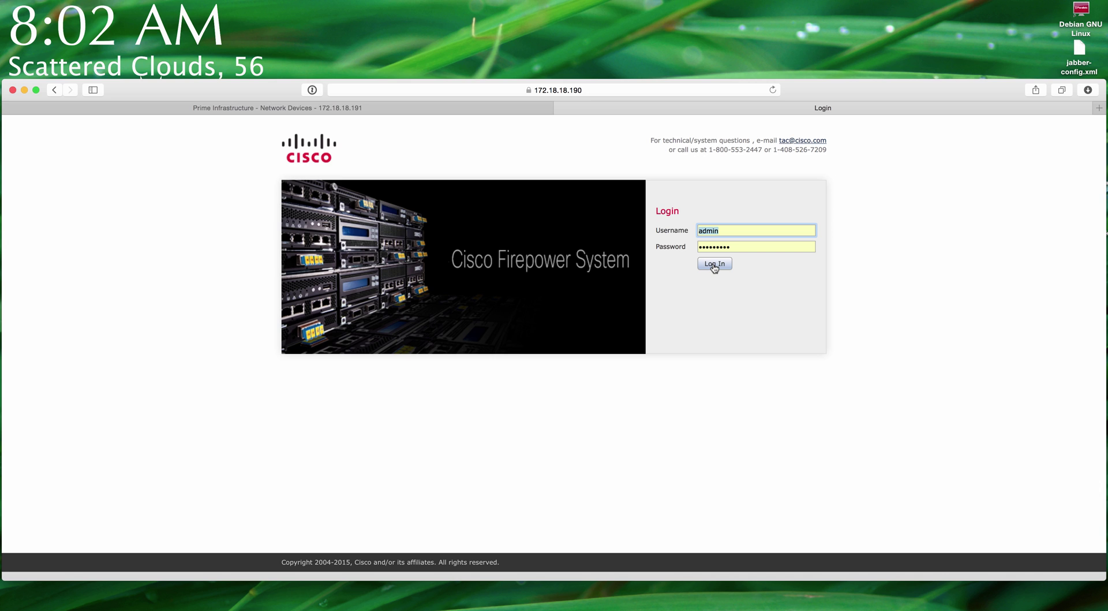
click(714, 264)
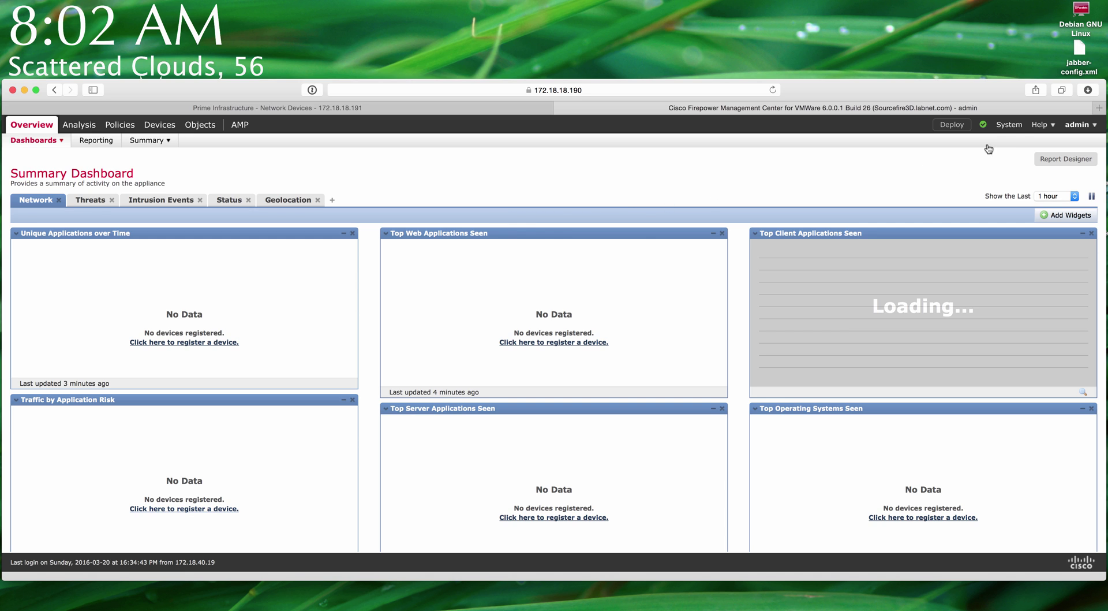
Step: Open the system's product updates page and check the currently running software version
mouse_move(1009, 126)
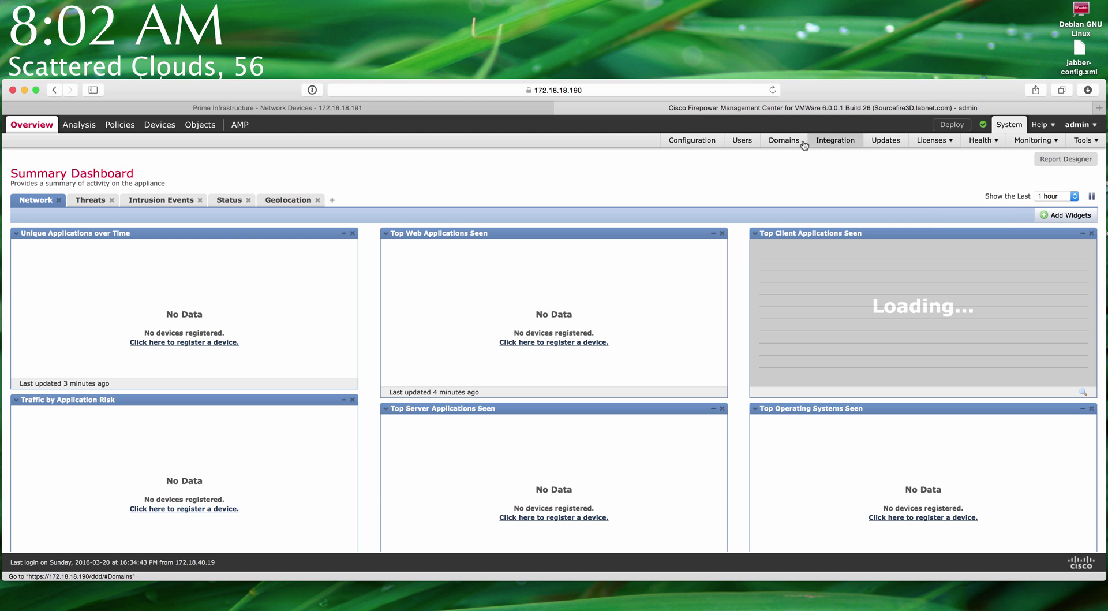
click(890, 144)
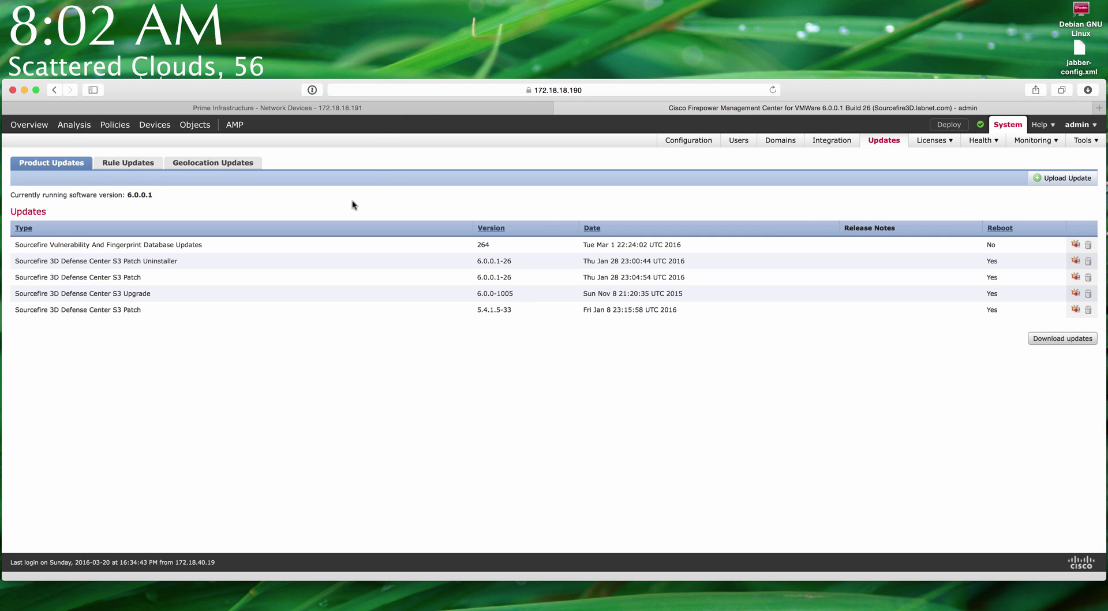
drag(155, 195, 117, 203)
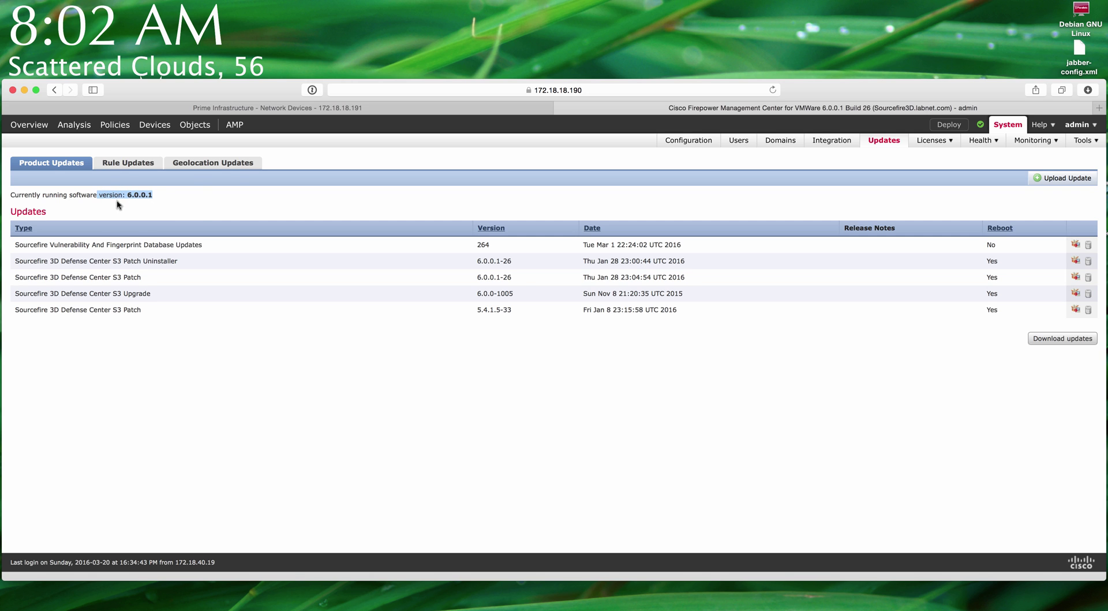
click(202, 208)
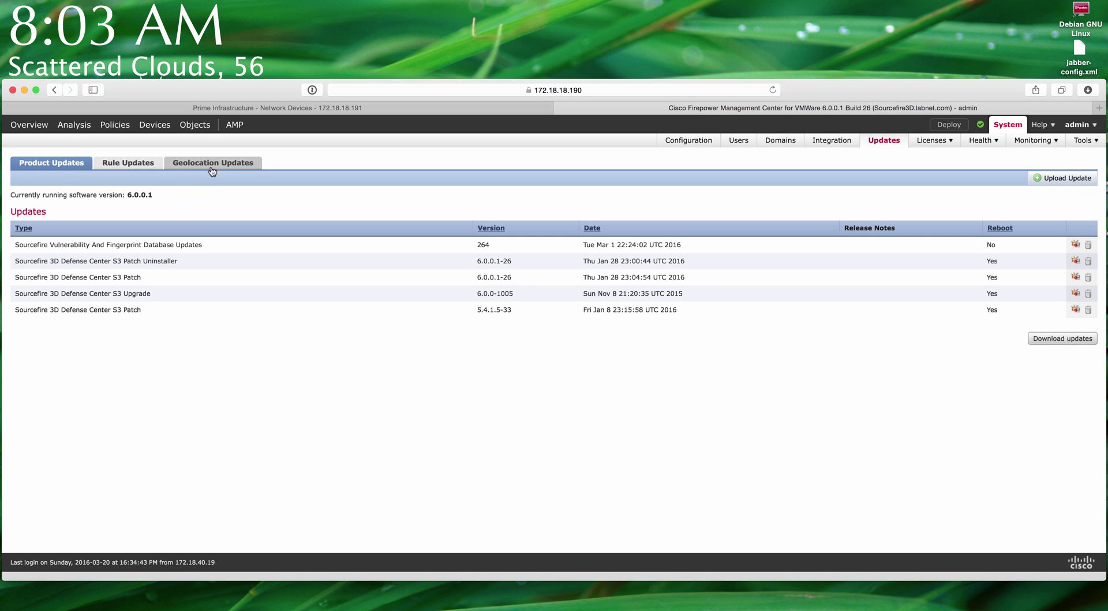
Step: Open the list of access control policies
mouse_move(111, 131)
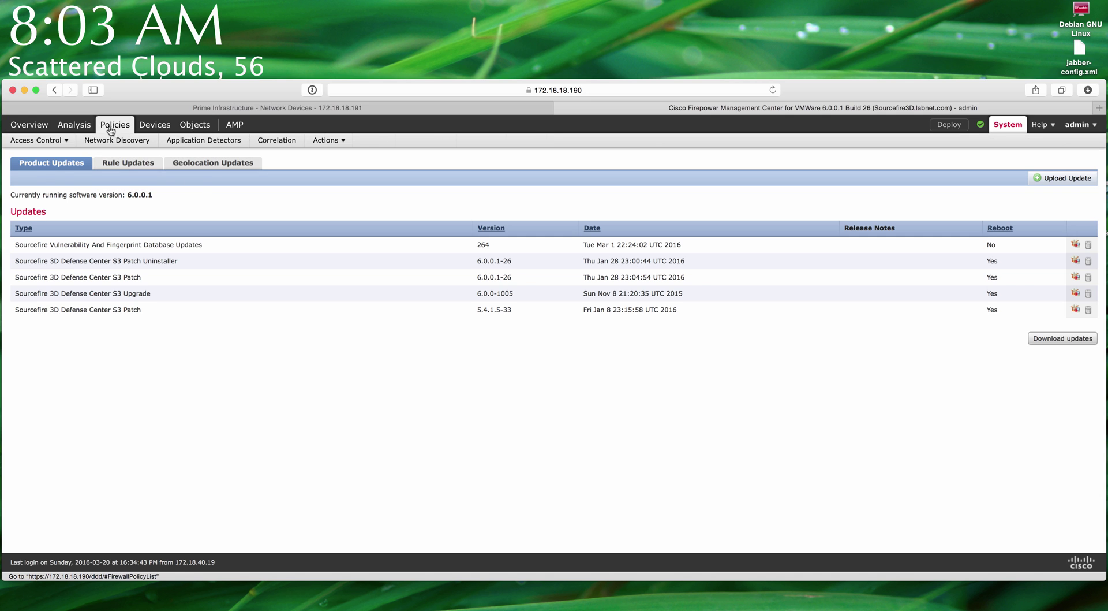
mouse_move(33, 130)
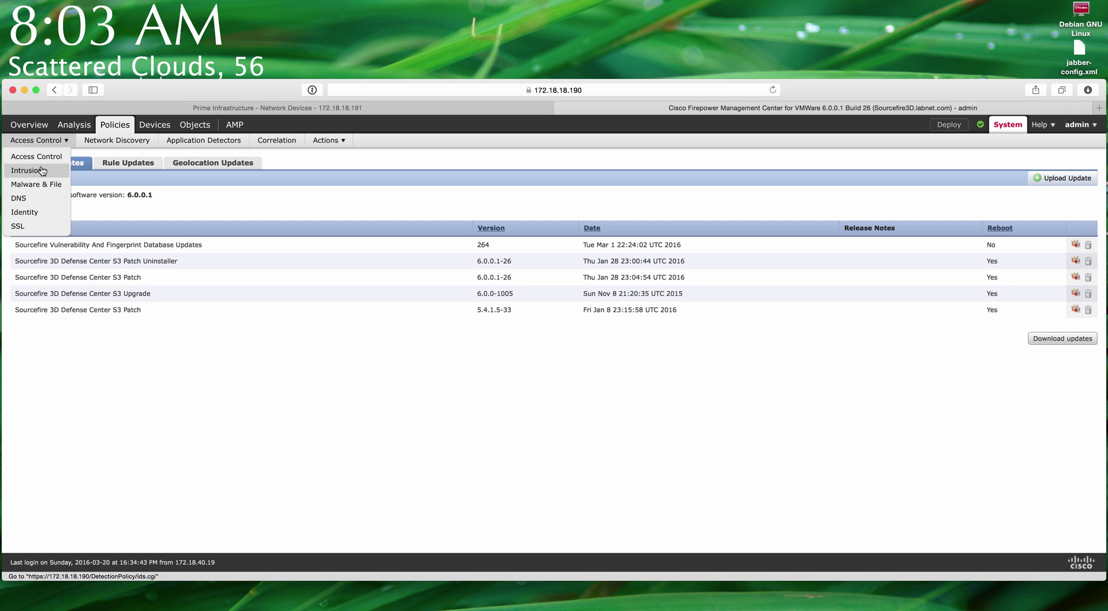
click(45, 161)
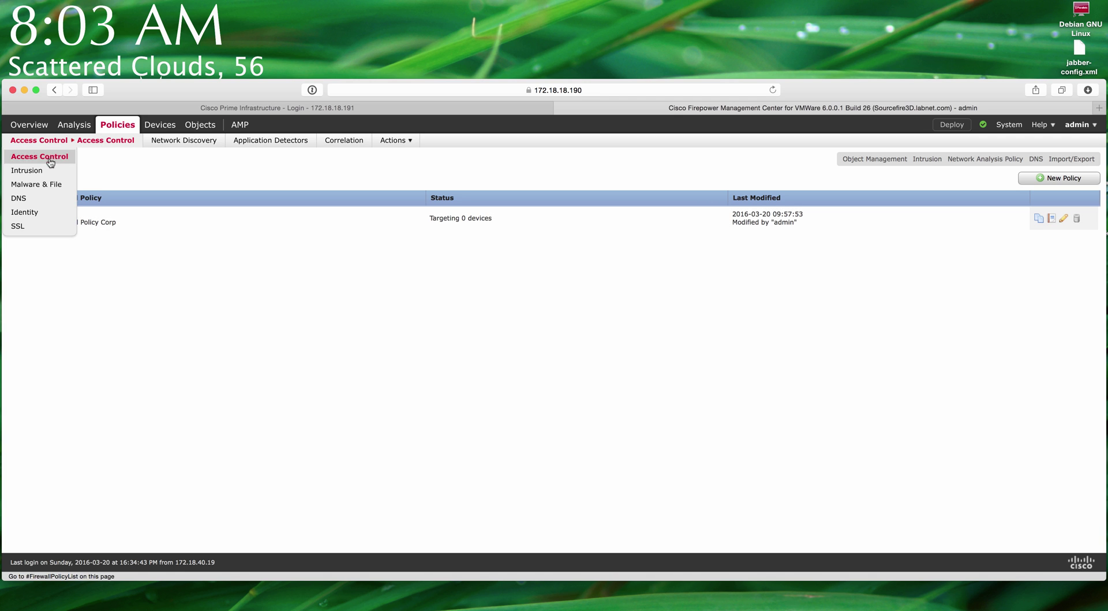
Step: Open the Initial Inline Policy from the intrusion policies and view the base policies it can use
click(37, 171)
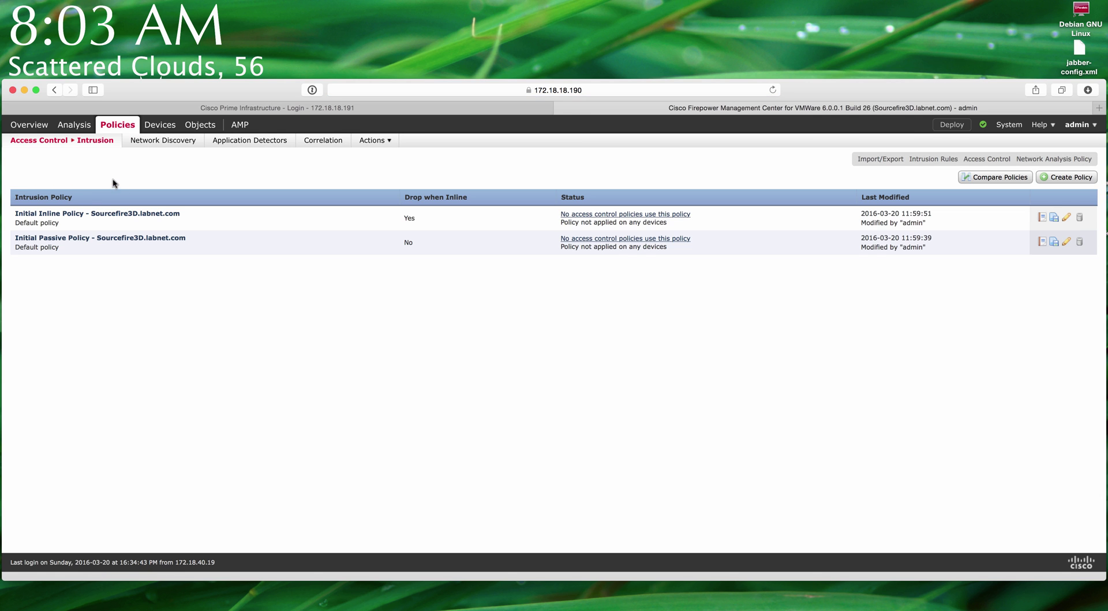
click(88, 218)
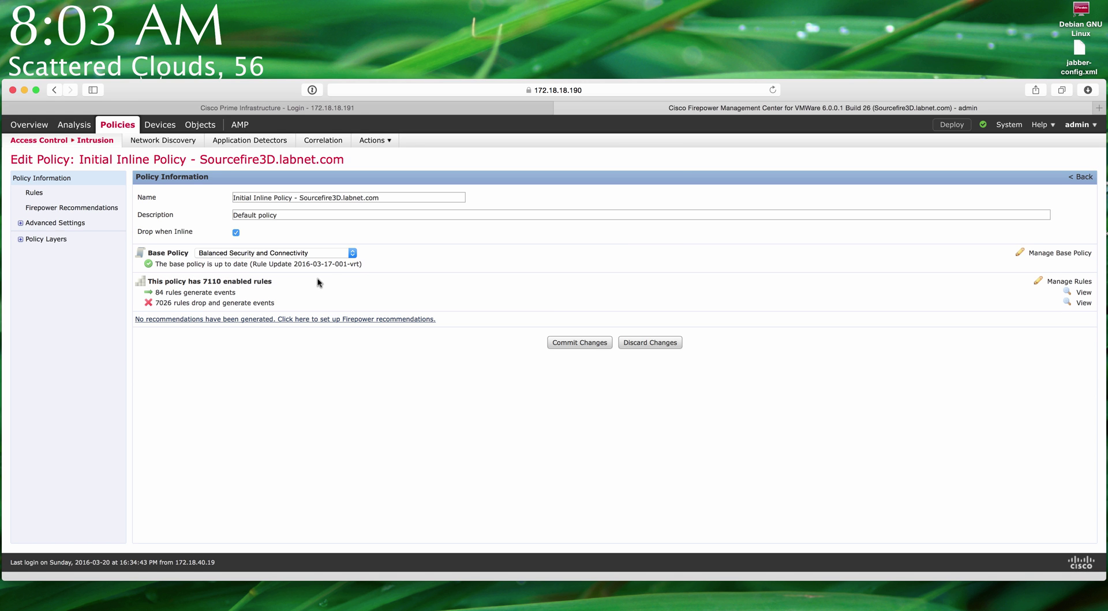
click(353, 253)
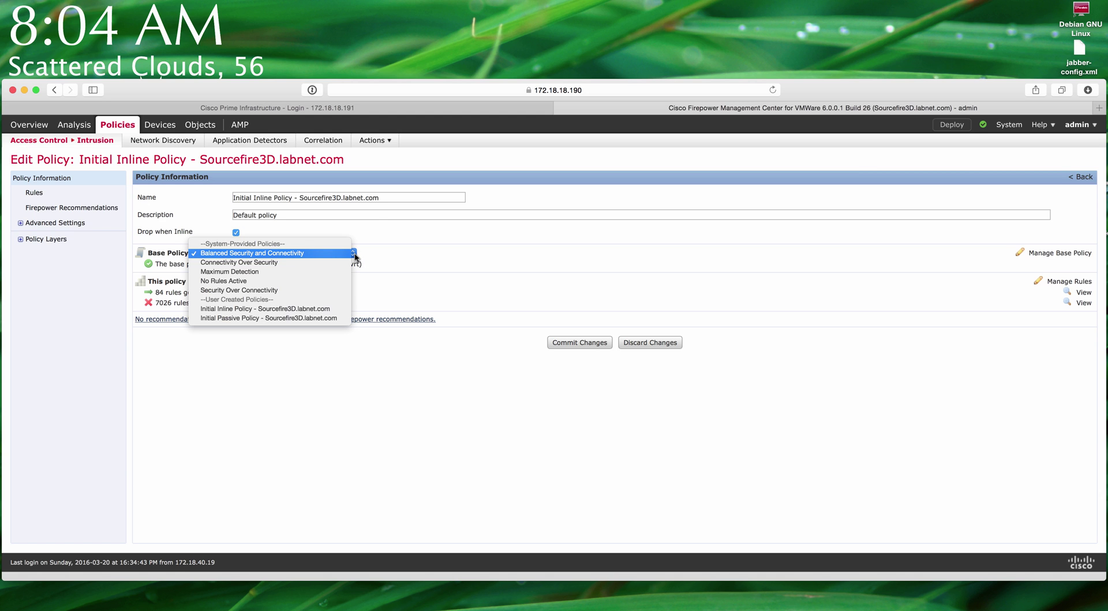
click(354, 255)
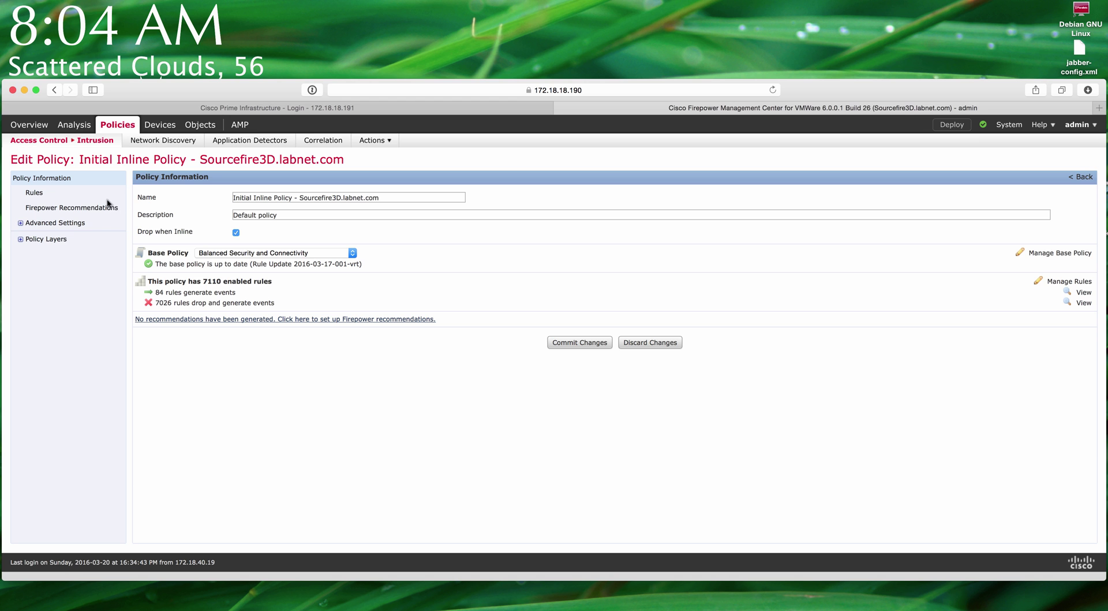
Step: Review the inline policy's rules, Firepower recommendations, advanced settings and policy layers
click(35, 194)
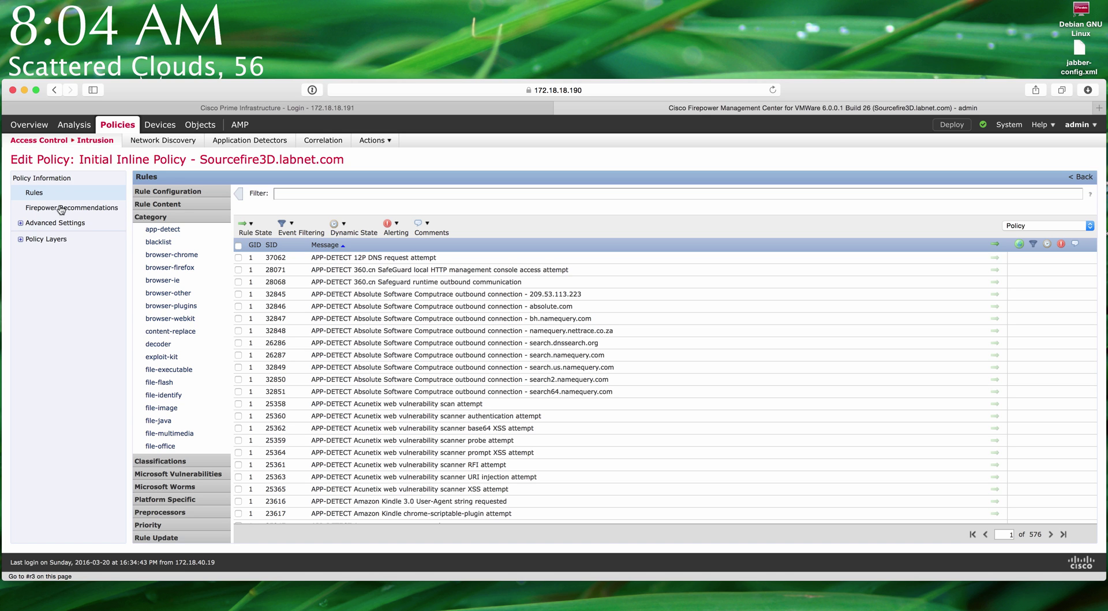
click(61, 210)
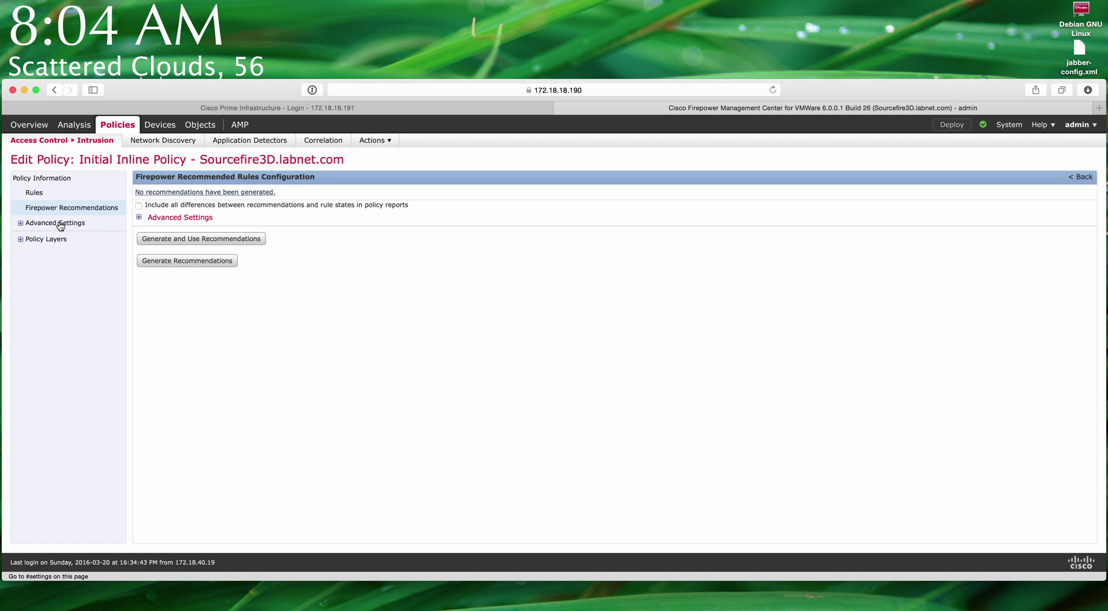
click(60, 224)
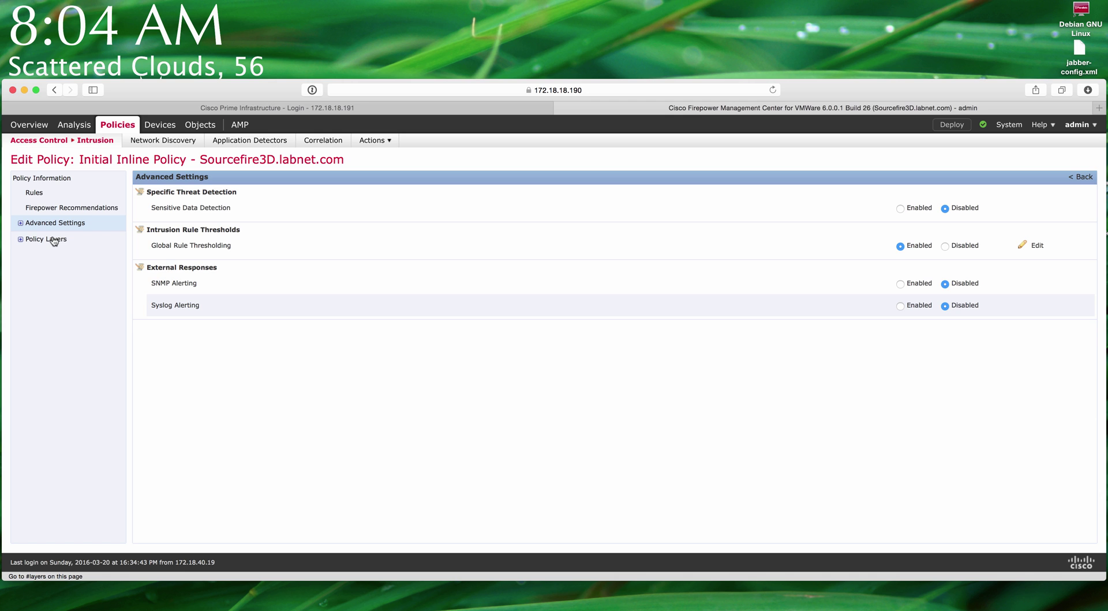
click(53, 241)
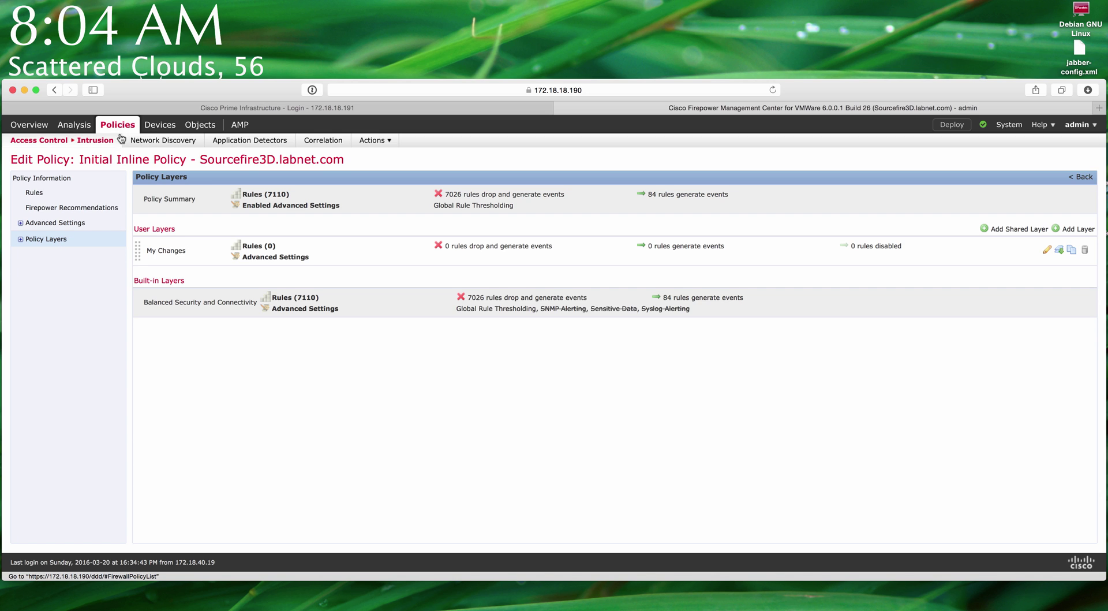
Step: Create a new malware and file policy named "Test Polic 1"
mouse_move(107, 141)
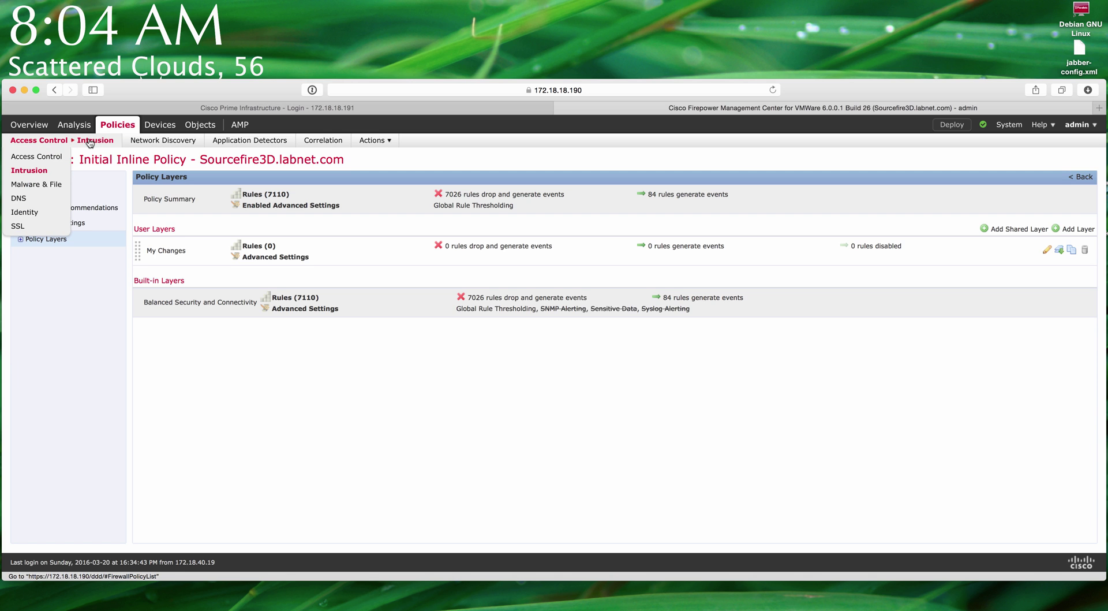
click(45, 185)
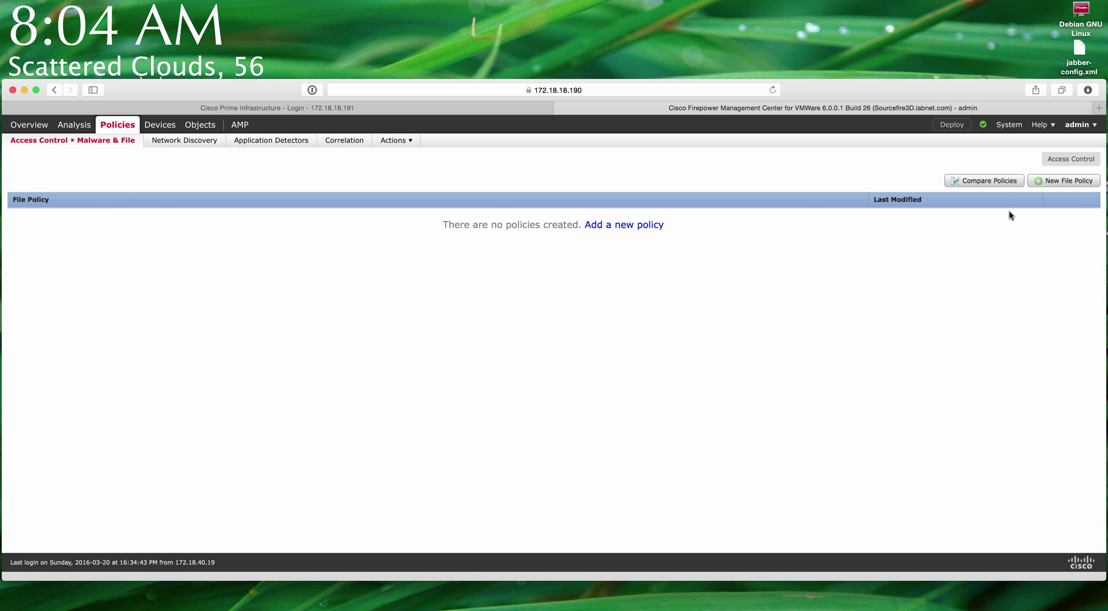
click(1043, 182)
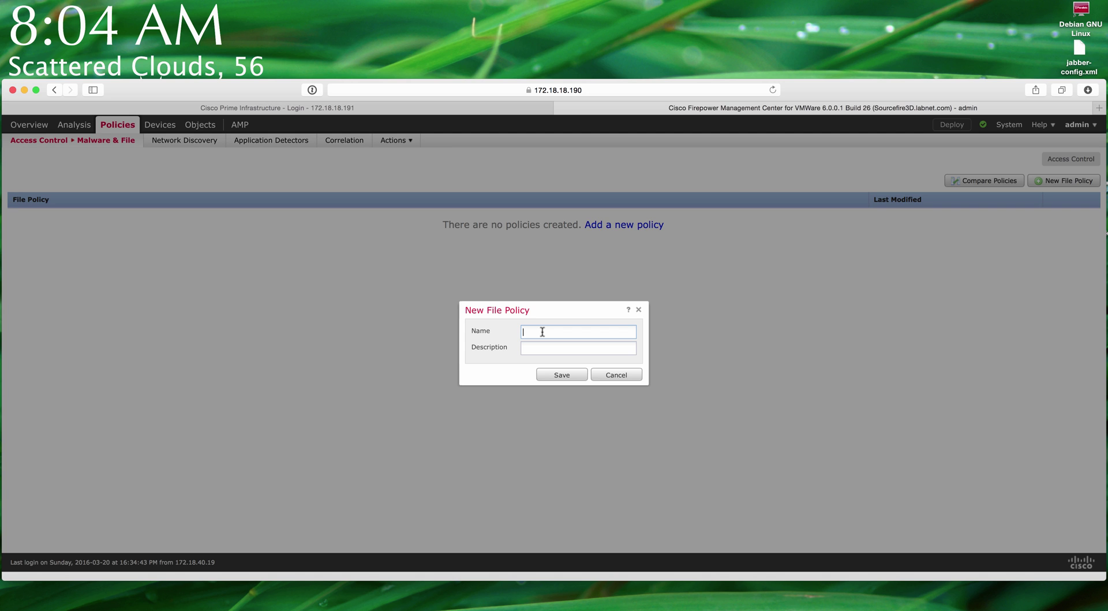
text(TestPolic 1)
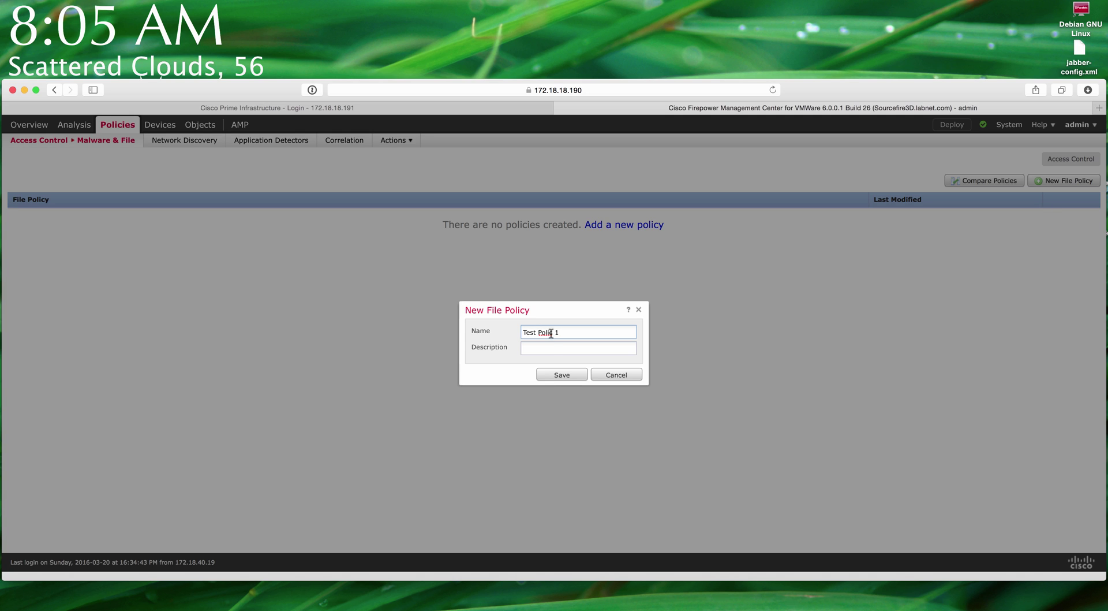
click(555, 375)
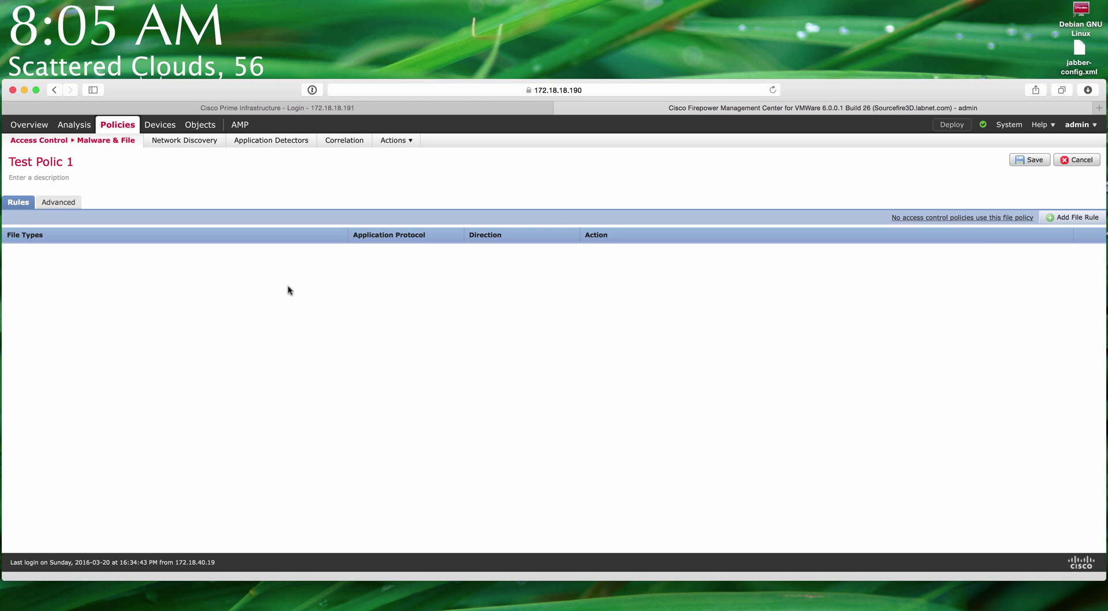
Step: Add a Detect Files rule for the MKV type from the Multimedia category, and save the file policy
click(1063, 218)
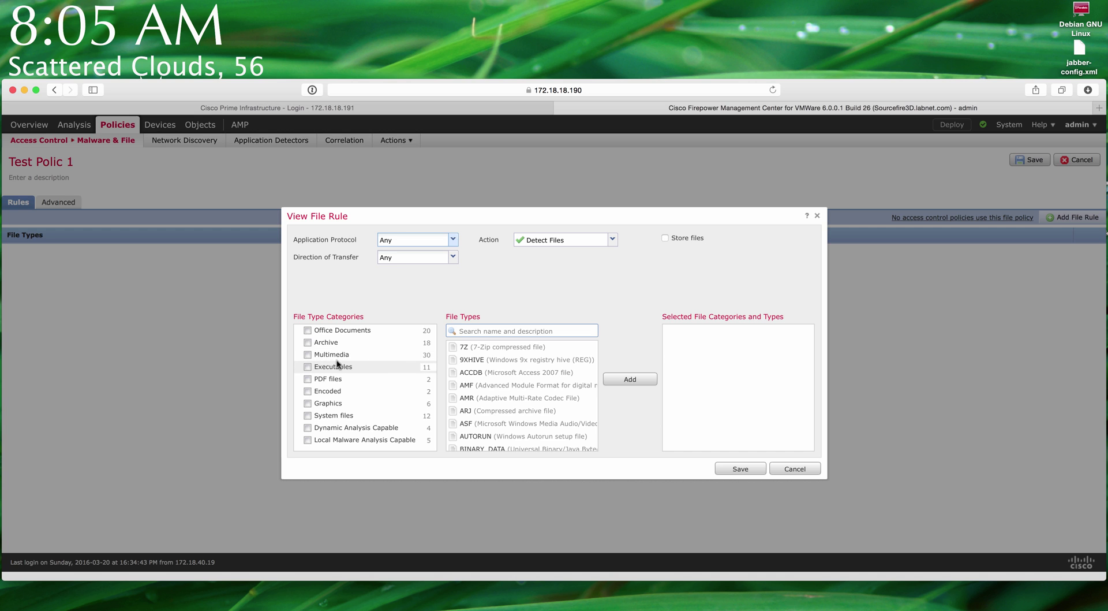
click(308, 355)
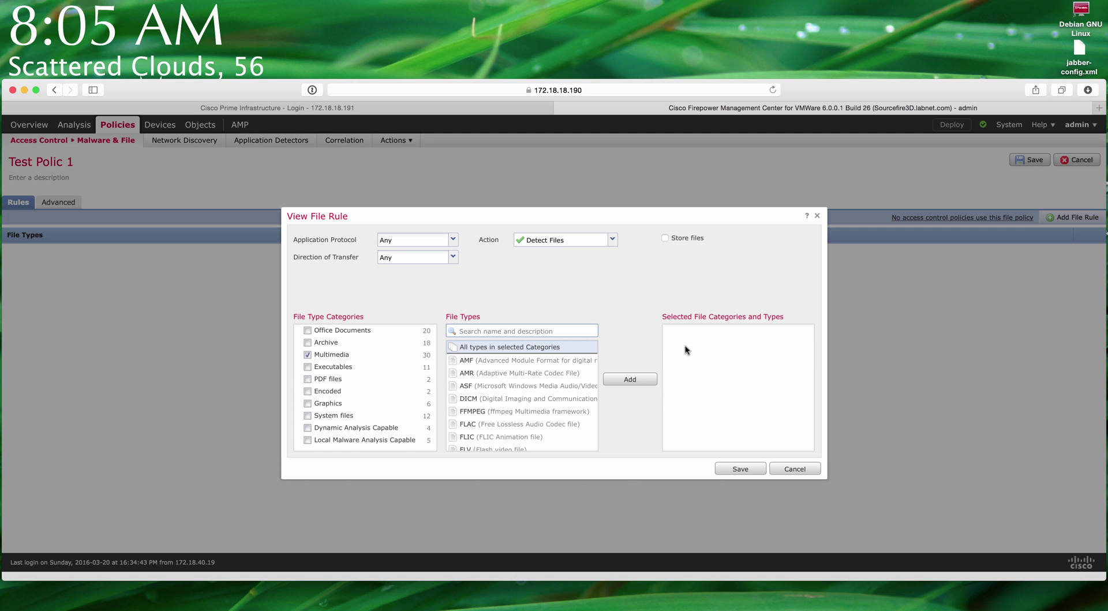
scroll(566, 393, down, 3)
scroll(567, 393, down, 1)
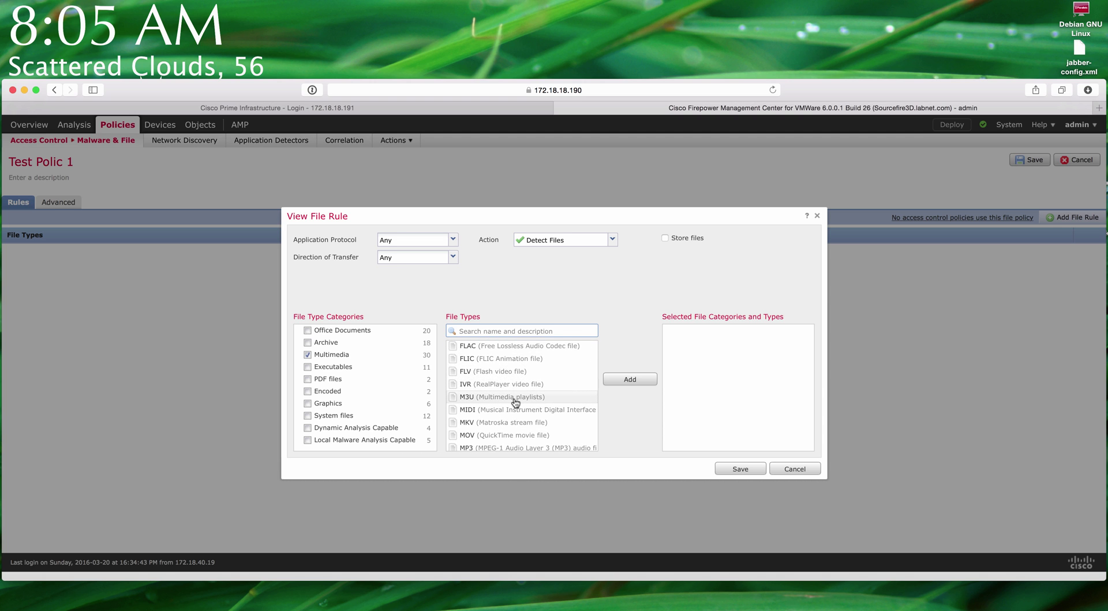
scroll(515, 403, down, 2)
click(451, 395)
click(629, 379)
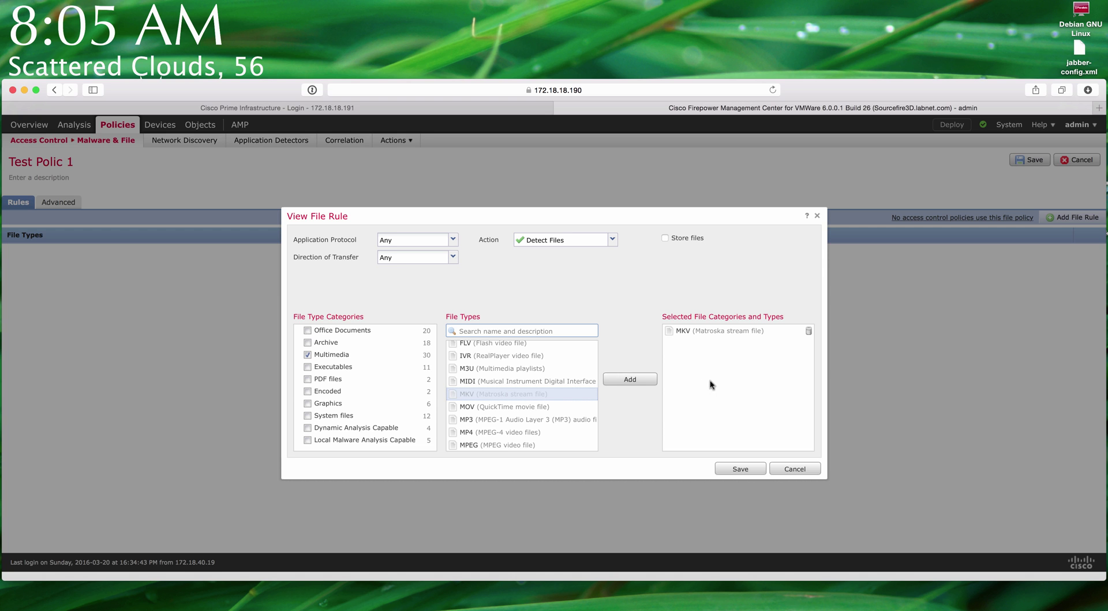
click(742, 468)
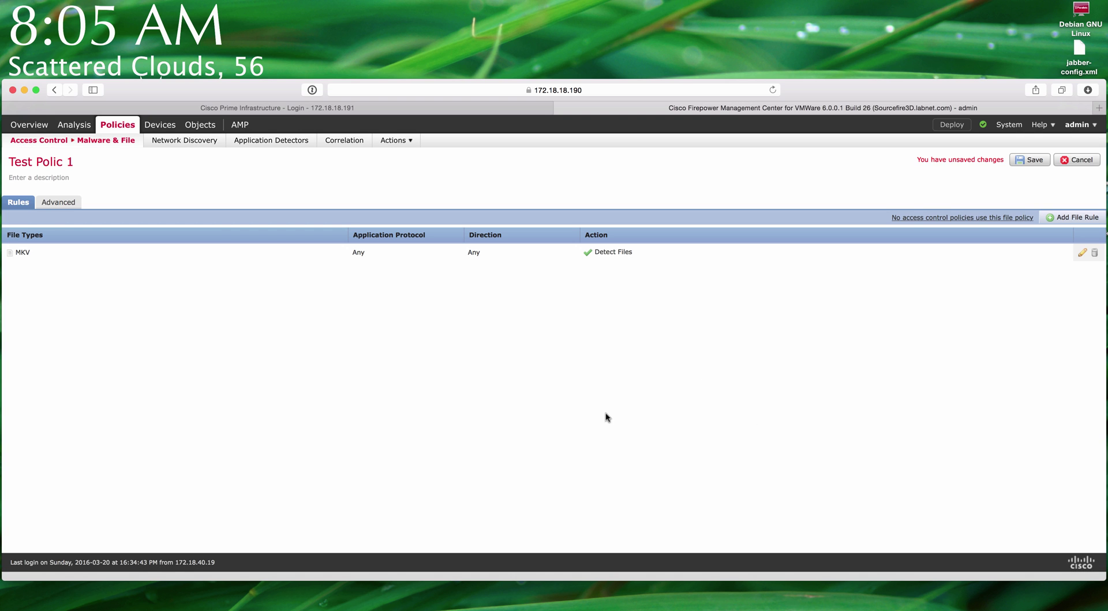
click(214, 180)
click(1033, 162)
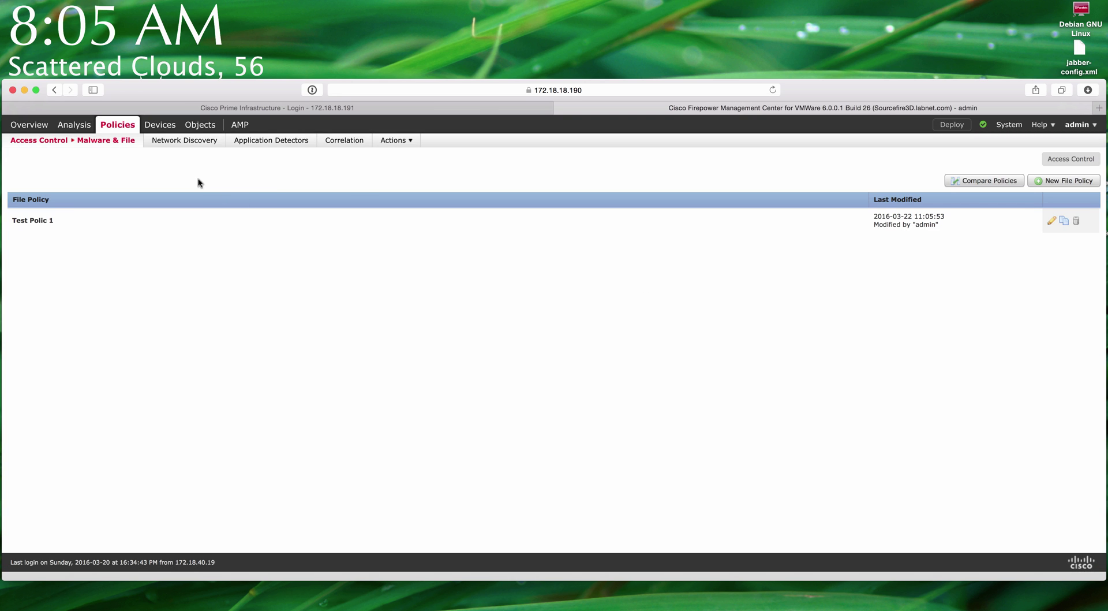
Step: Open the Default DNS Policy and view its Global Blacklist for DNS rule without changing it
mouse_move(118, 139)
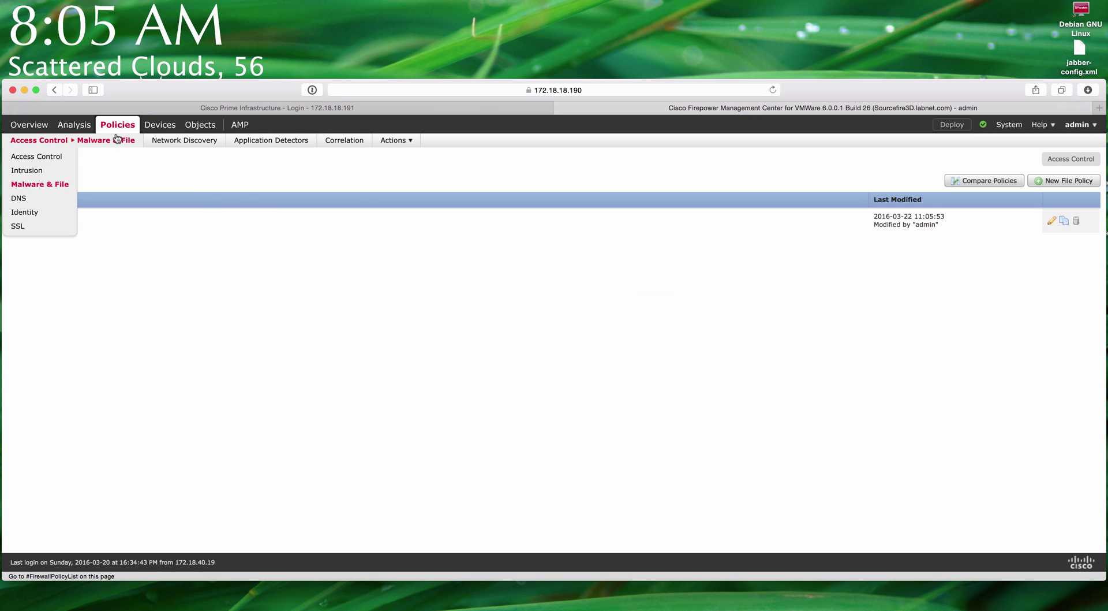
click(24, 198)
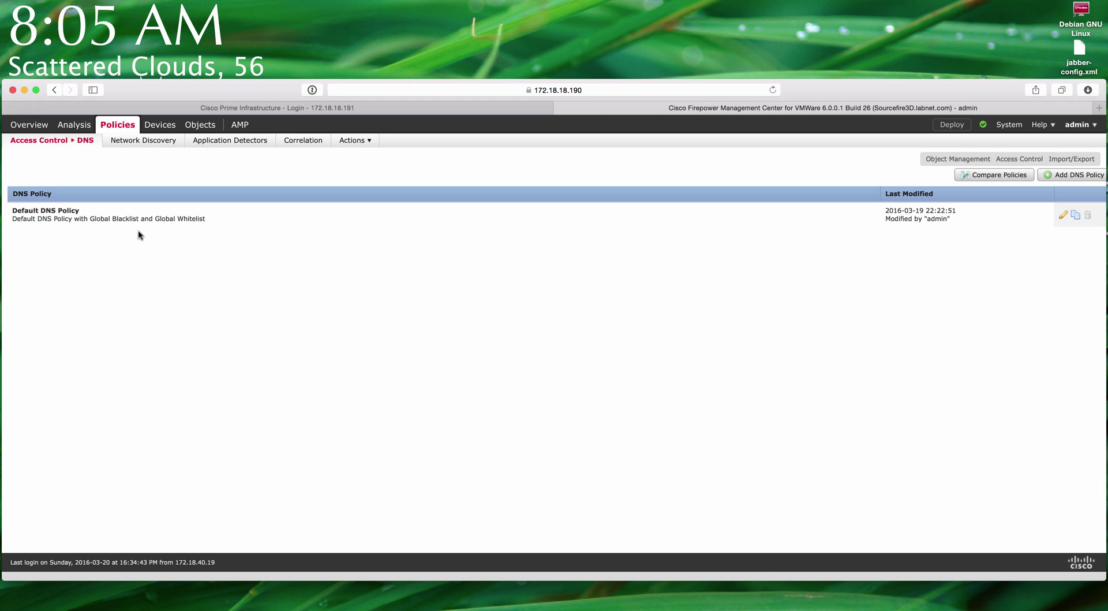
click(74, 219)
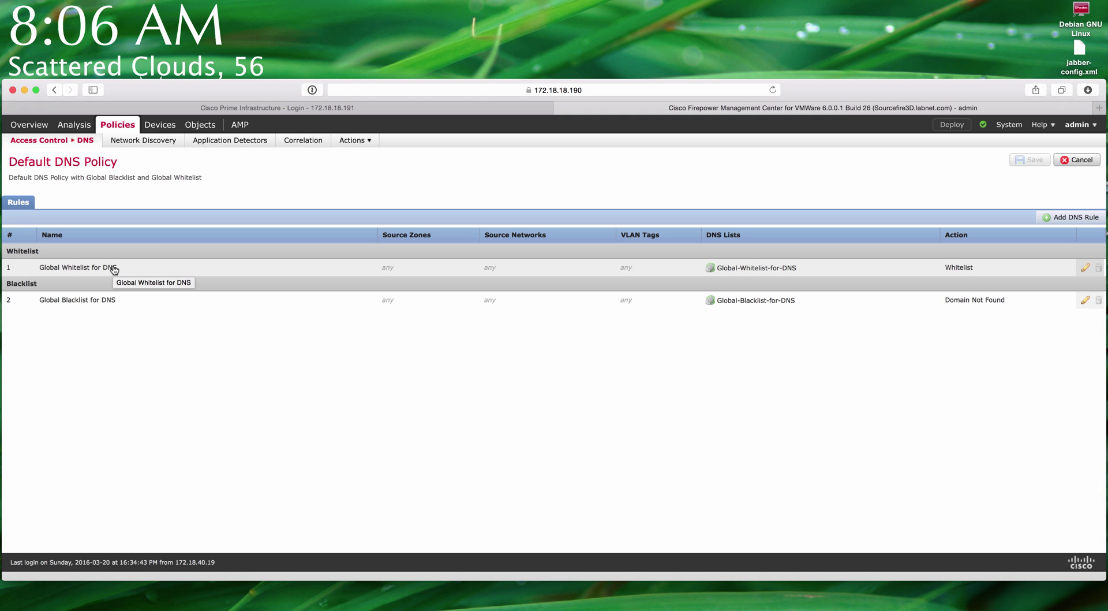
double_click(109, 300)
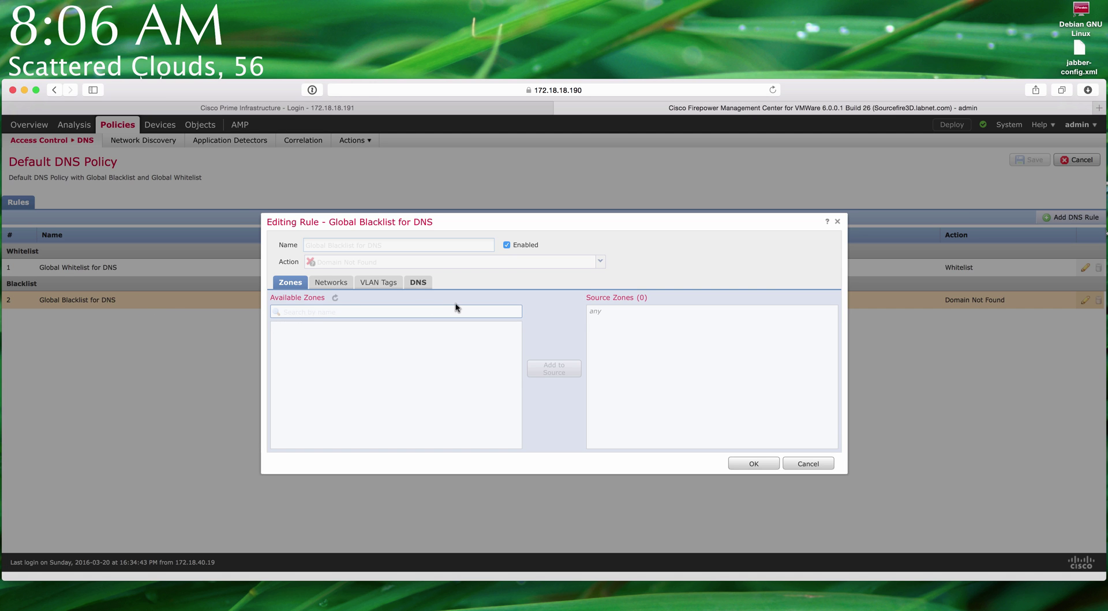
click(837, 221)
Step: Review the networks, VLAN tags and DNS lists of the Global Whitelist for DNS rule, and close it without changes
double_click(61, 268)
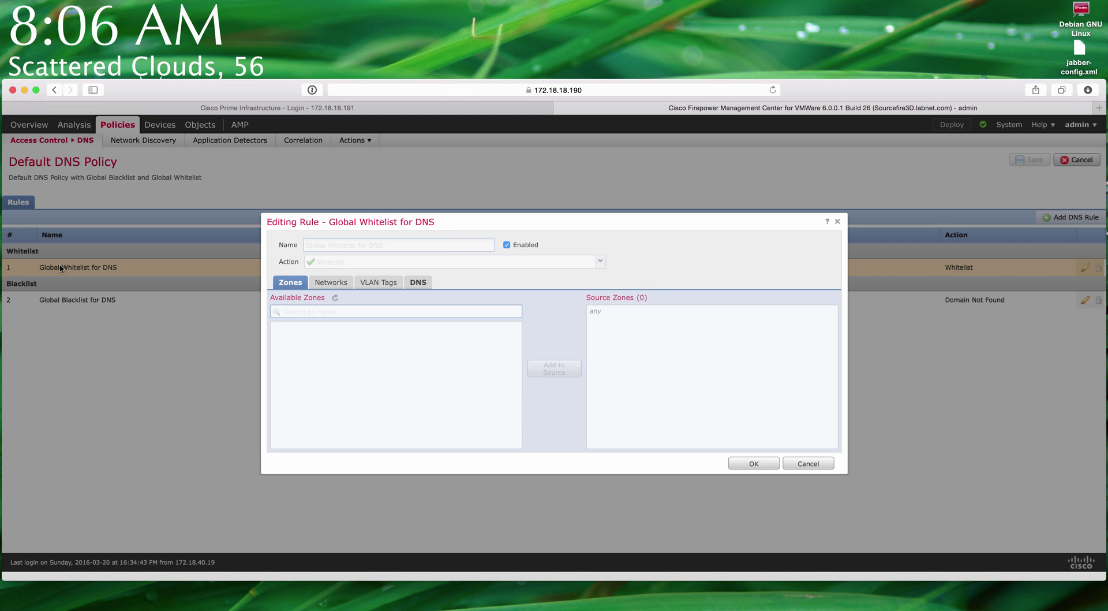
click(324, 282)
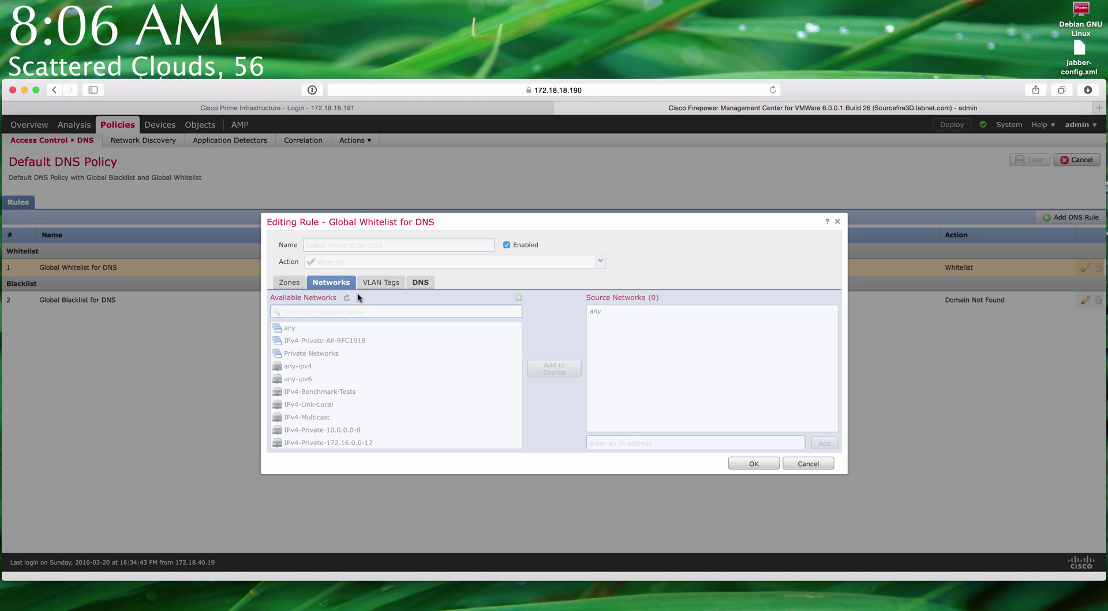
click(382, 283)
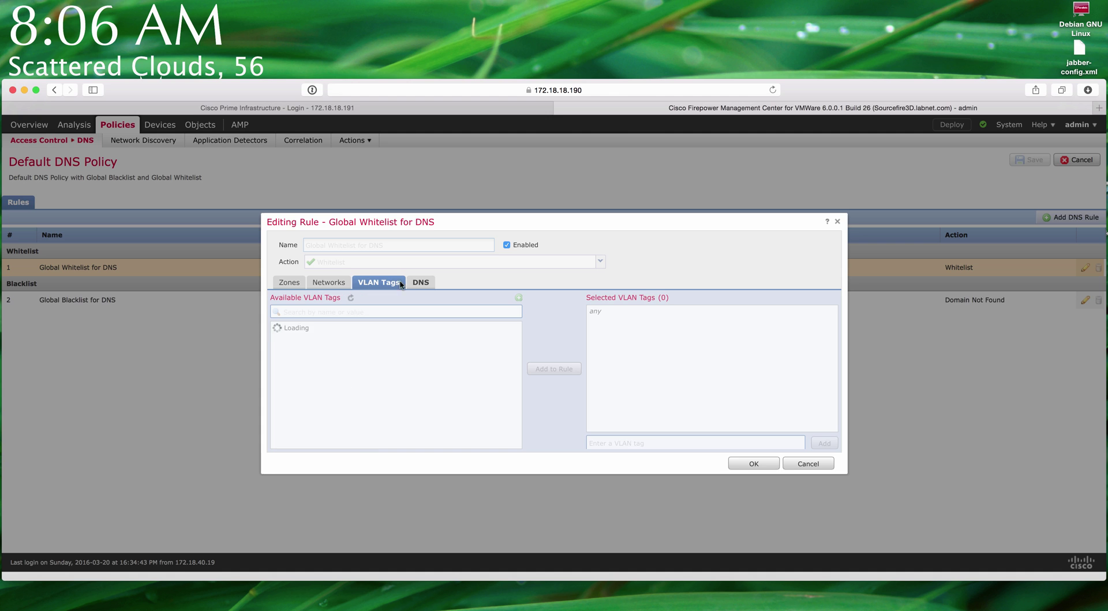
click(421, 283)
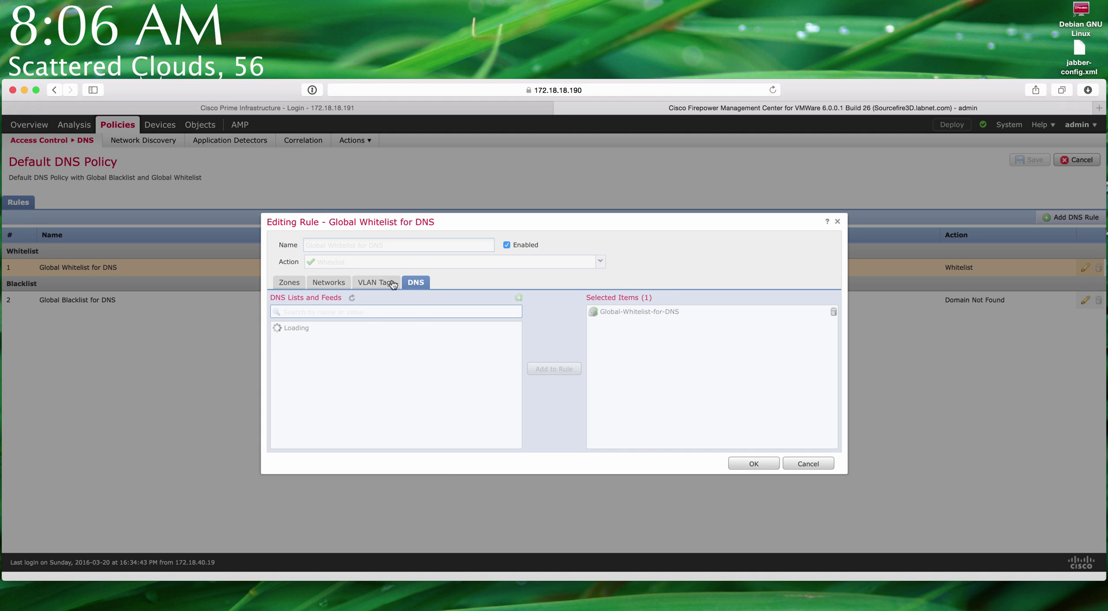
click(329, 285)
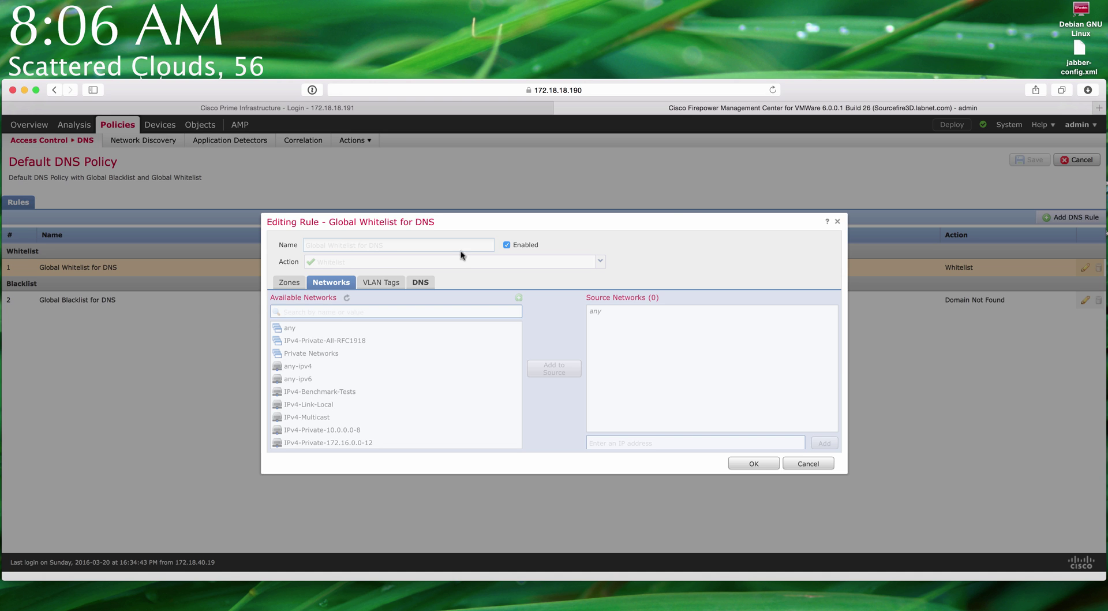
key(Escape)
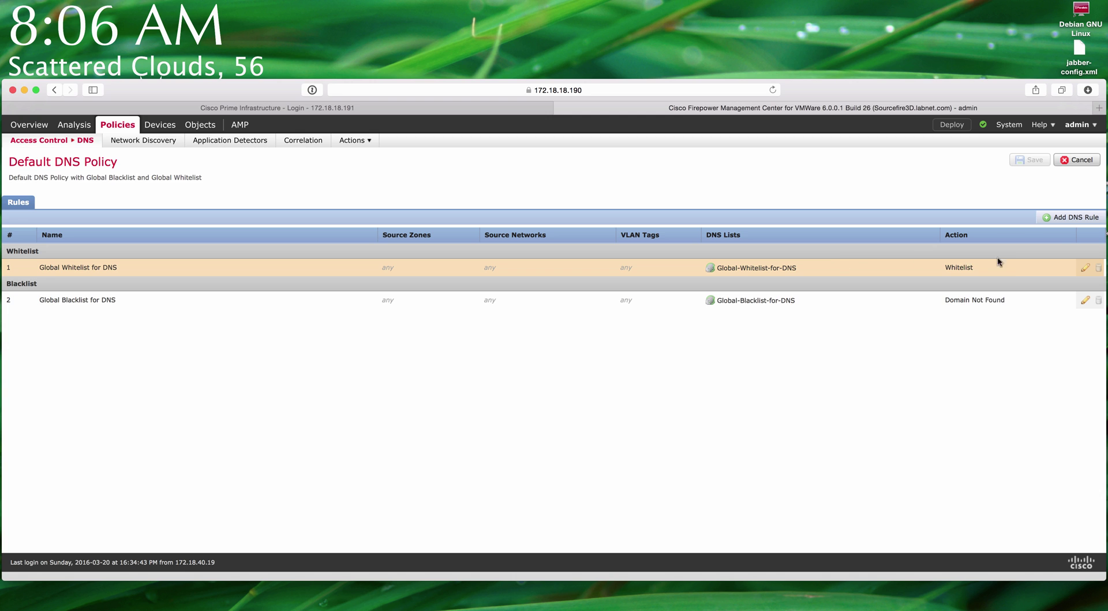
Step: Add a DNS rule named "Test DNS Rule" with source network IPv4-Private-192.168.0.0-16 and action Domain Not Found, and try to save the policy
click(1071, 217)
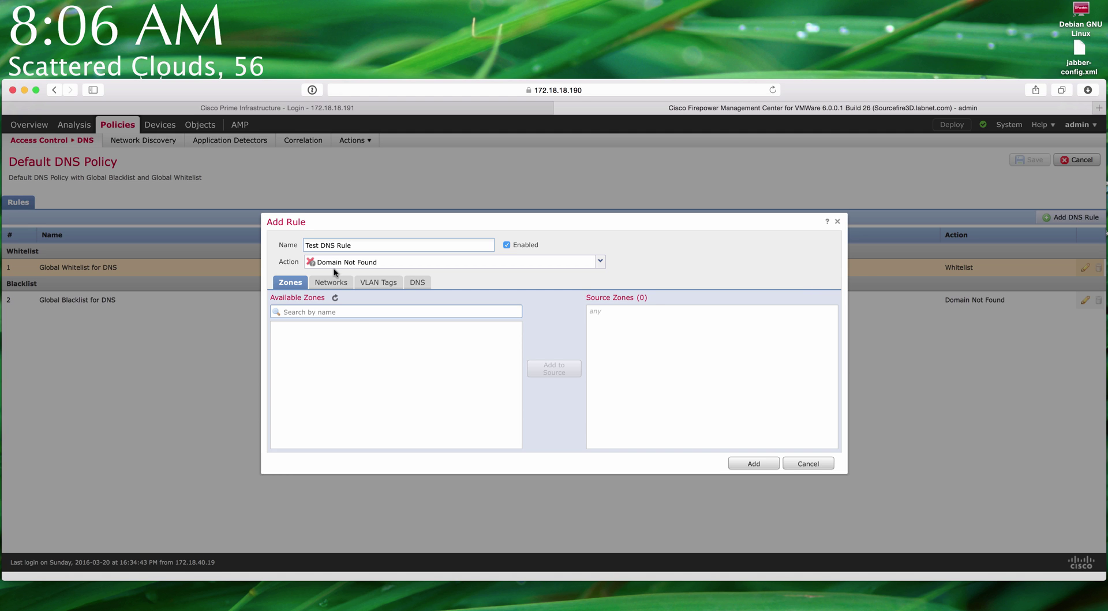
click(335, 287)
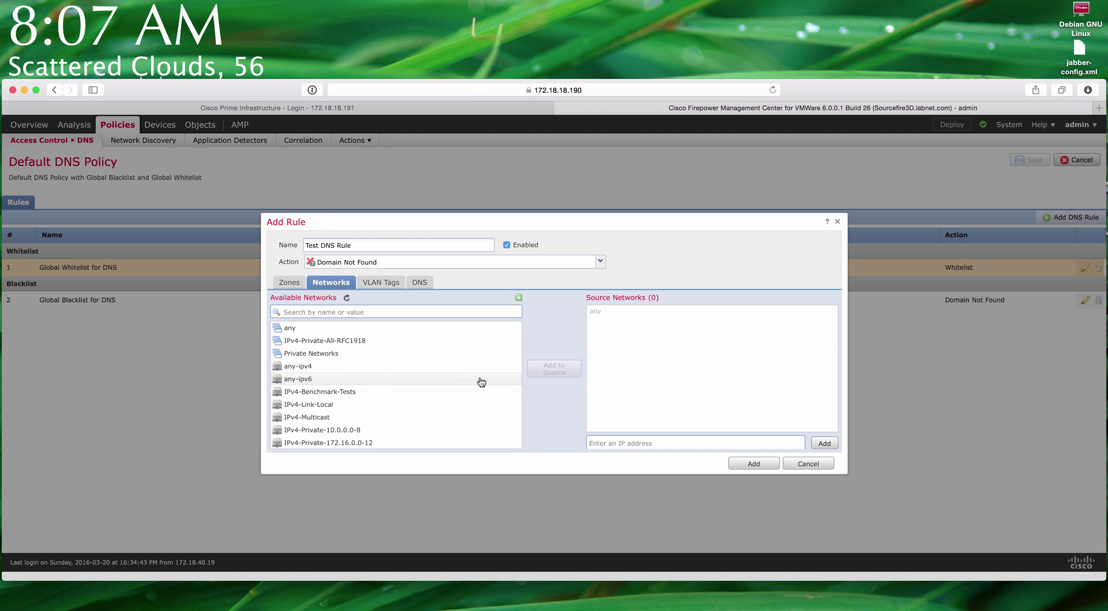
scroll(456, 382, down, 2)
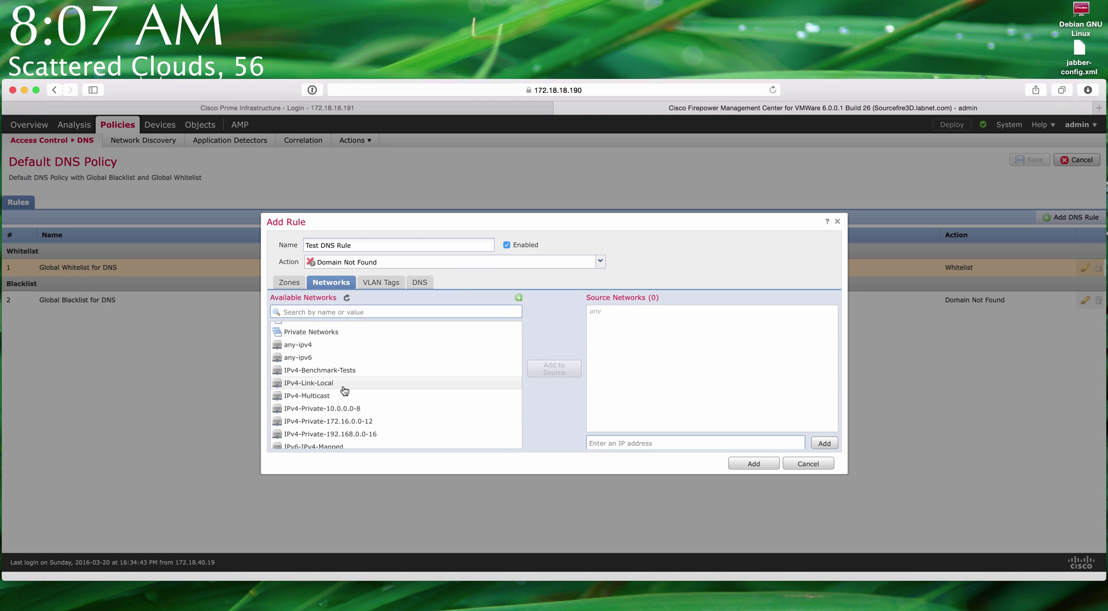
scroll(345, 391, down, 4)
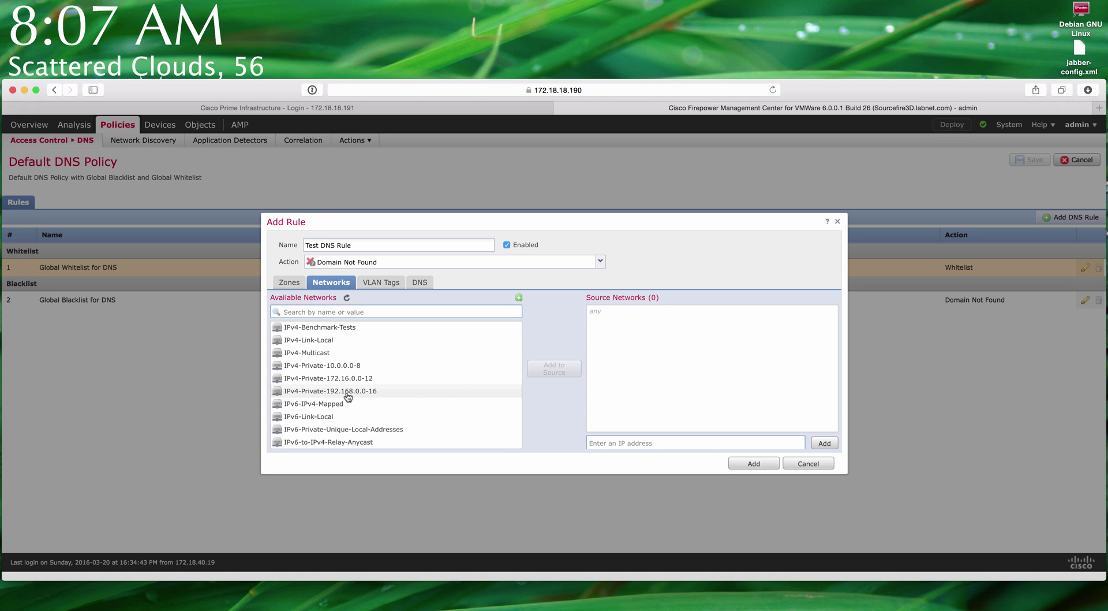
click(347, 393)
click(551, 371)
click(752, 463)
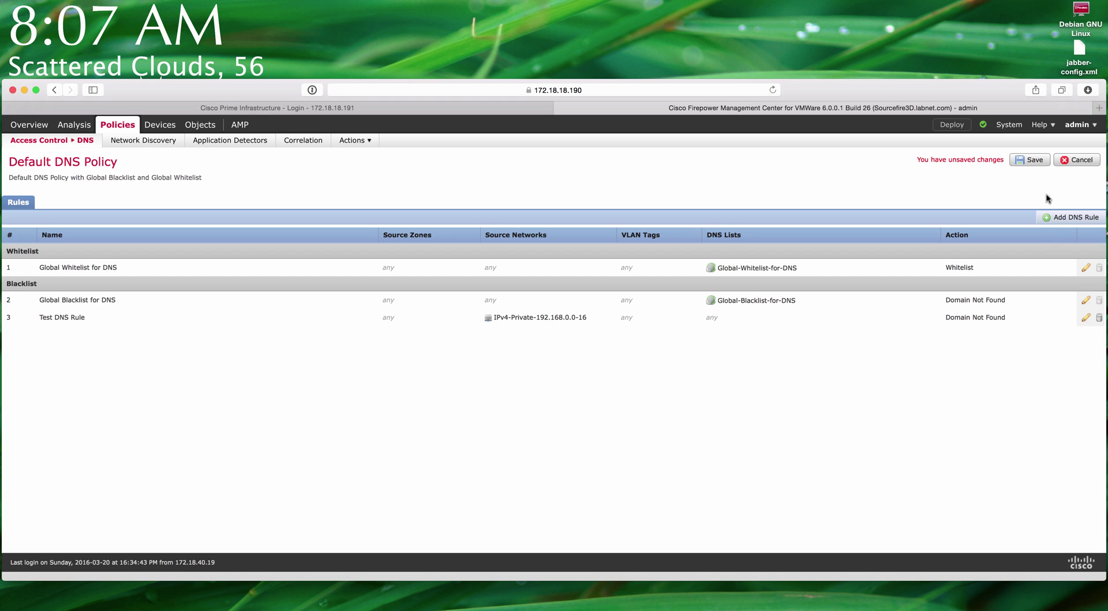
click(1035, 162)
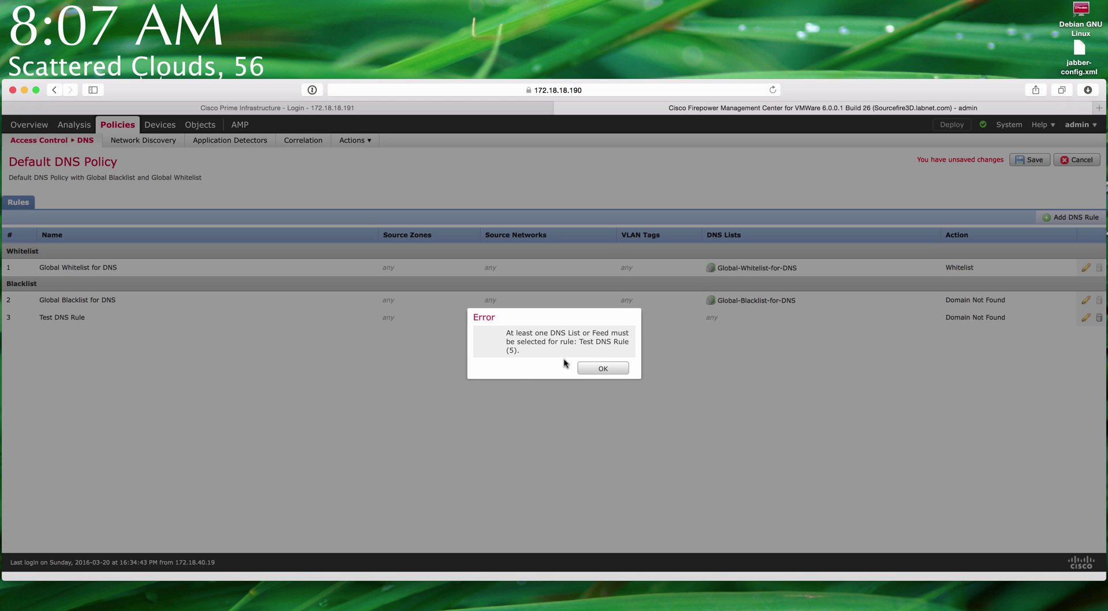
click(603, 368)
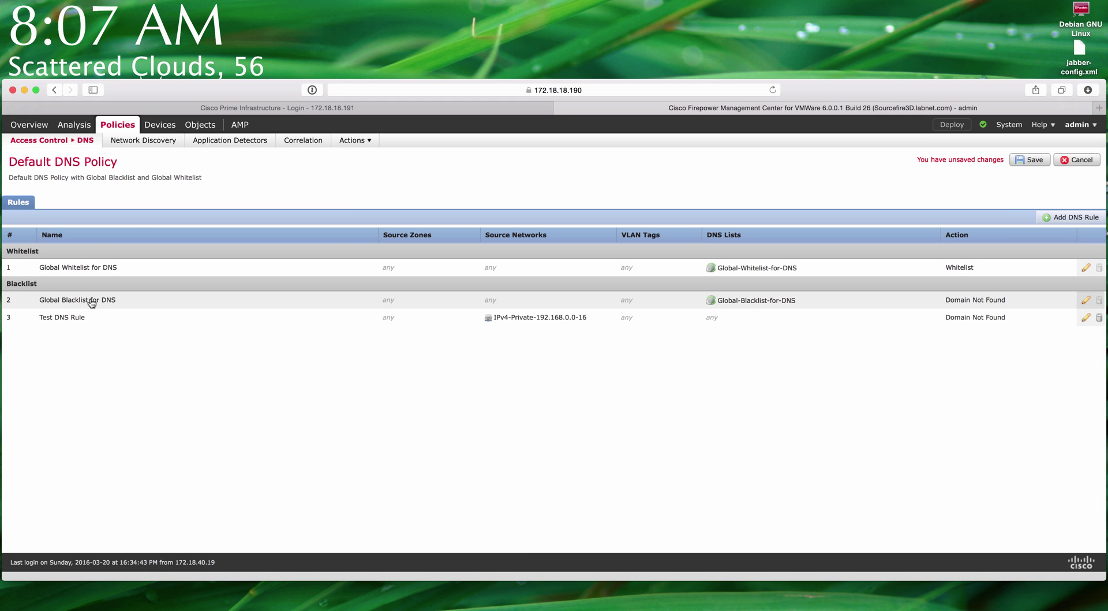
Step: Change the action of Test DNS Rule to Monitor and try to save the DNS policy again
double_click(76, 318)
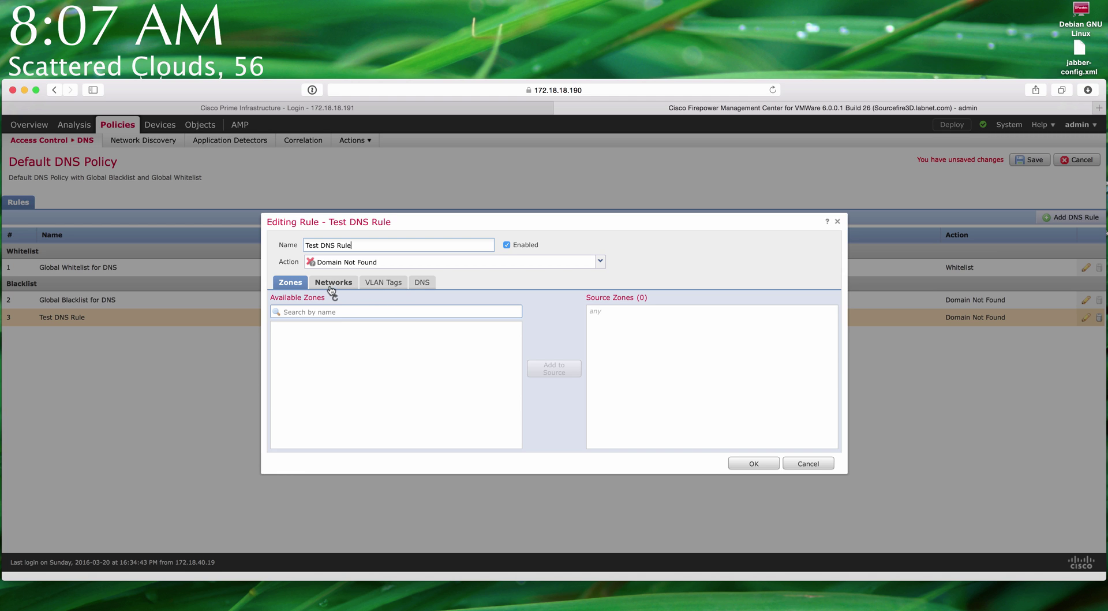
click(601, 265)
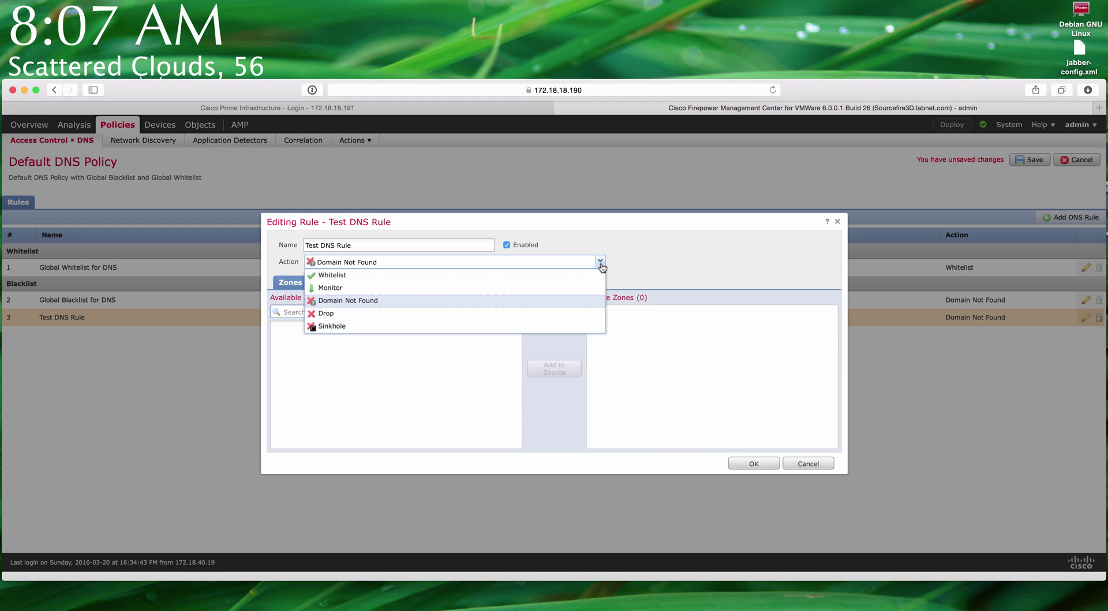
click(359, 288)
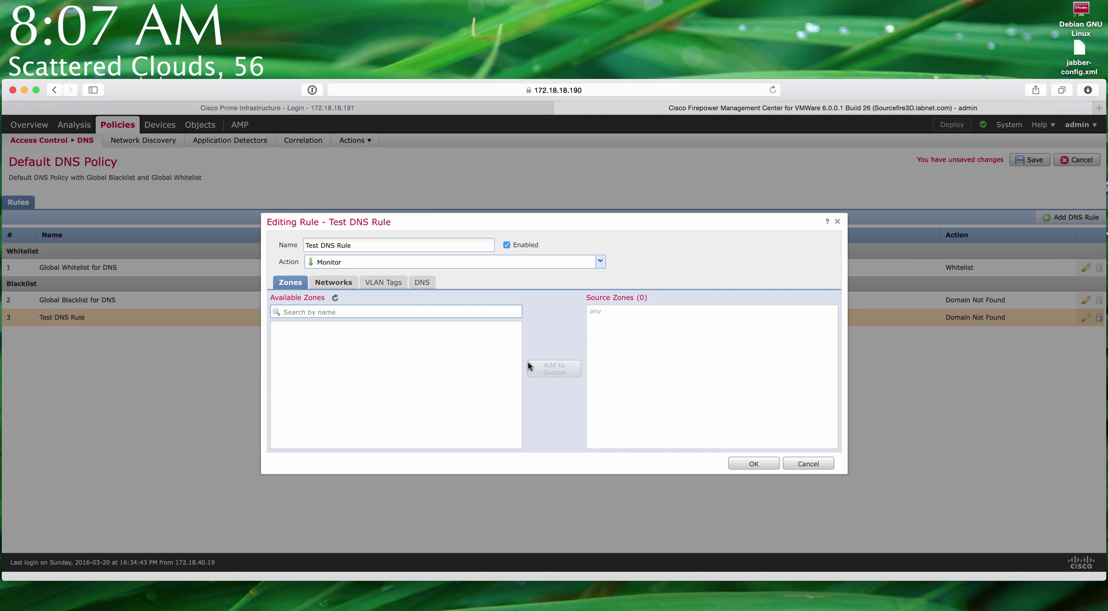
click(757, 465)
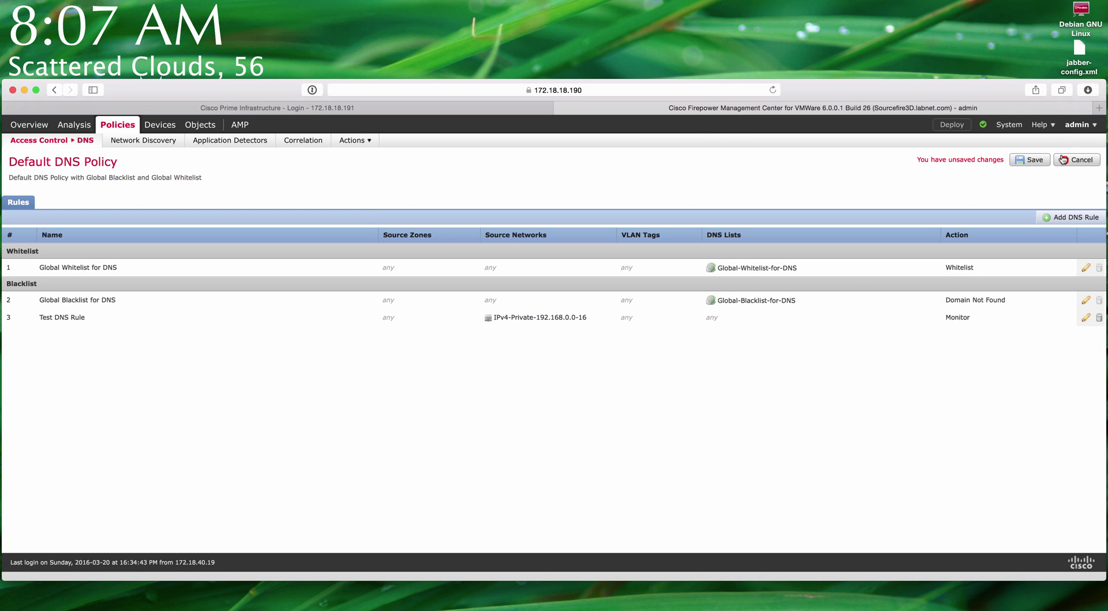
click(1031, 160)
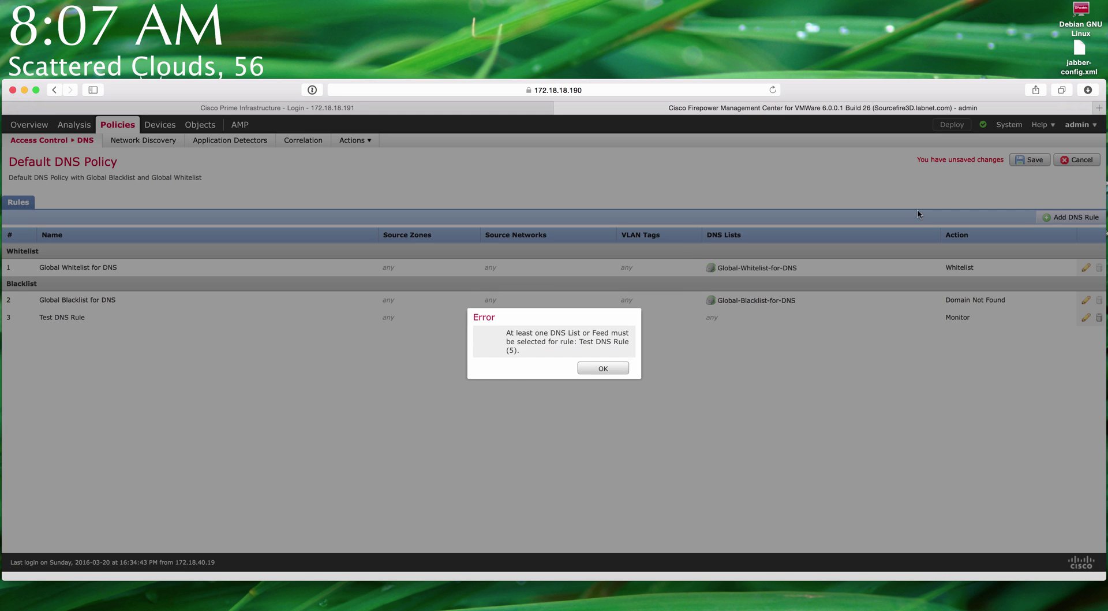
click(610, 369)
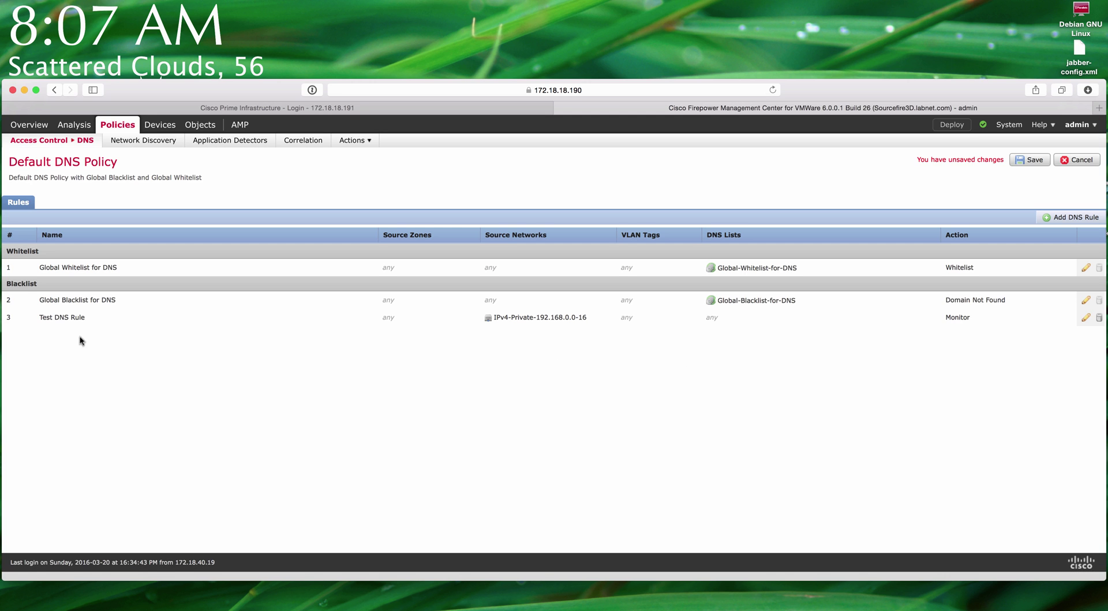
Step: Add the Global-Blacklist-for-DNS list to Test DNS Rule, and save the Default DNS Policy
double_click(77, 317)
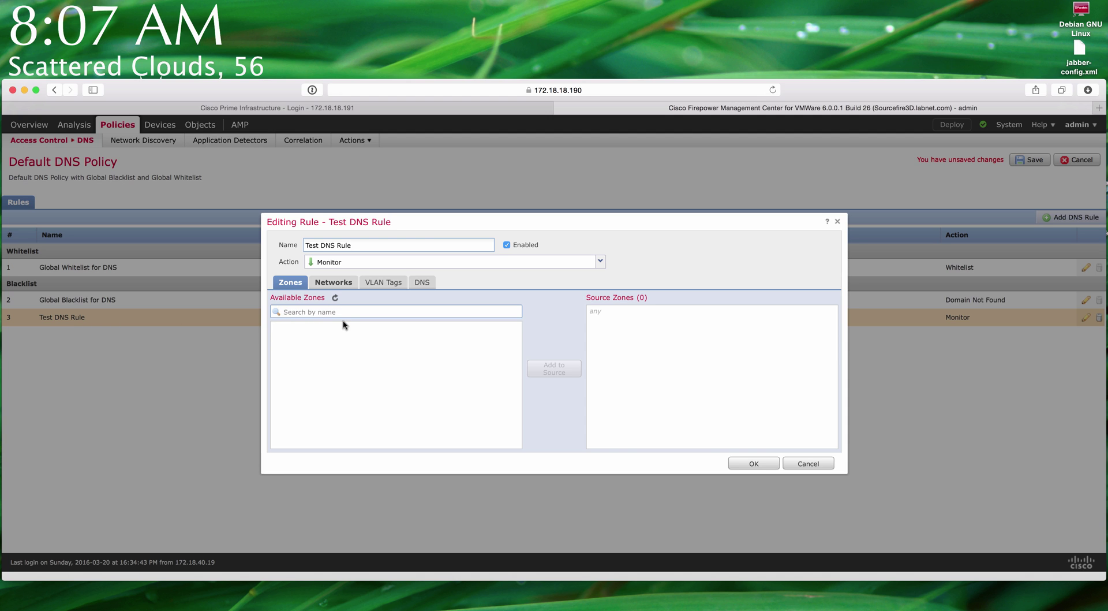
click(334, 283)
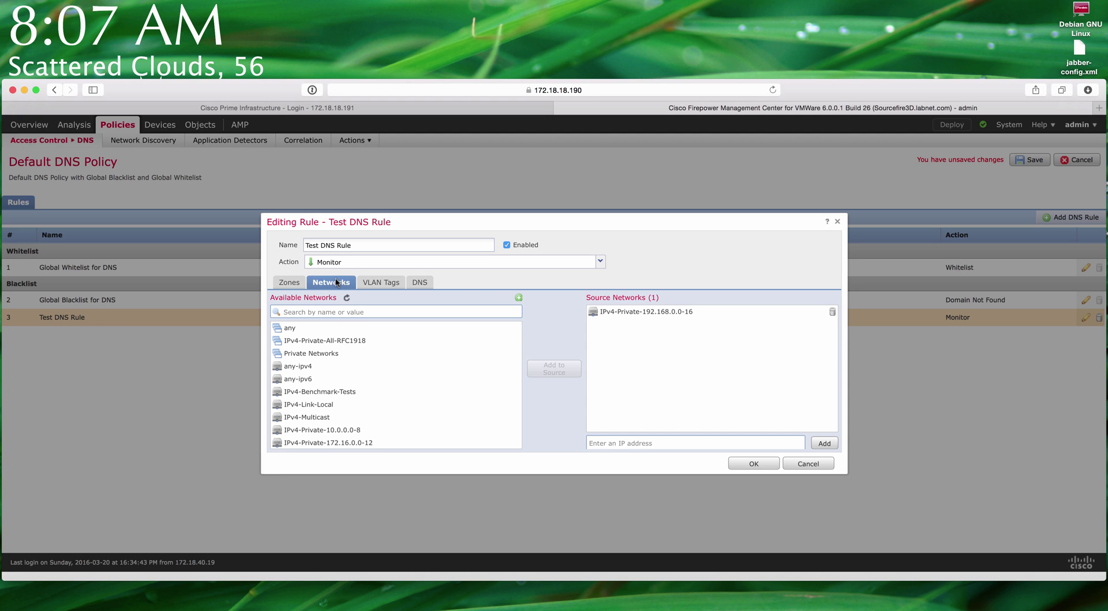
click(288, 282)
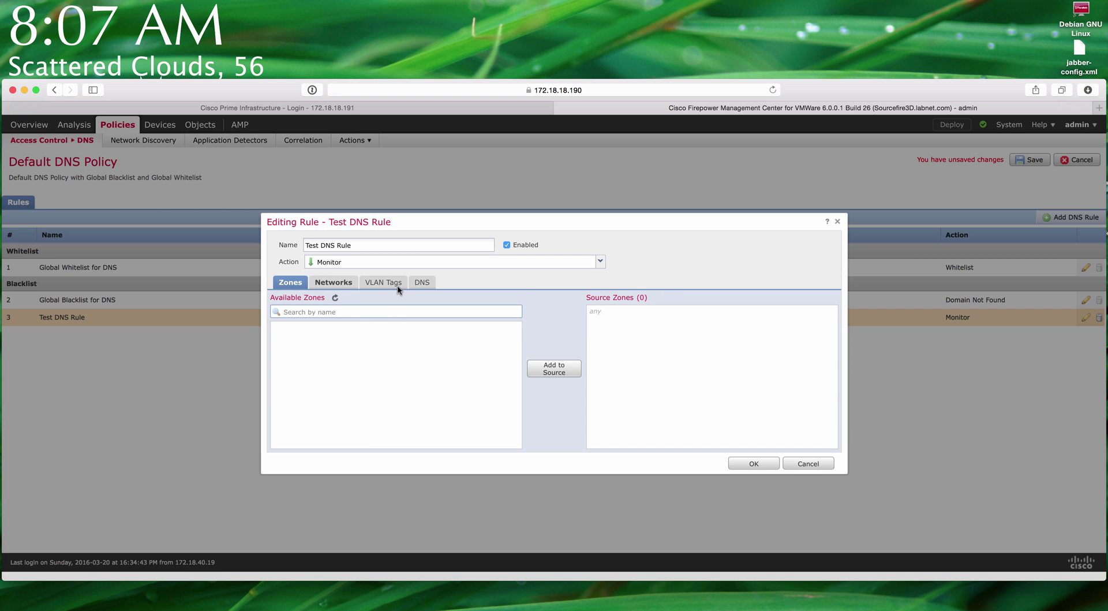
click(335, 297)
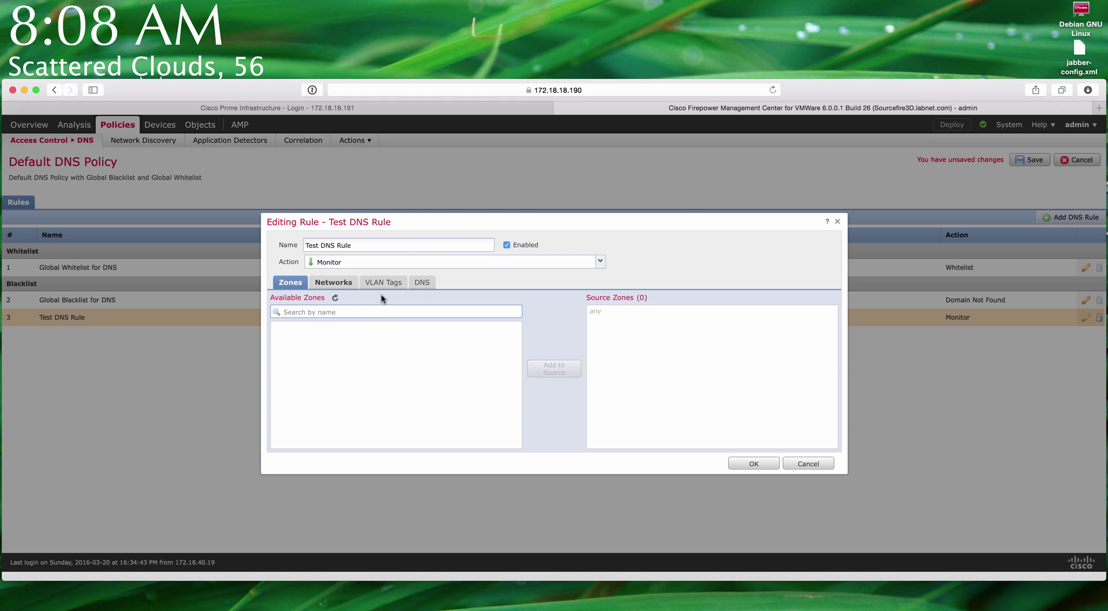
click(422, 282)
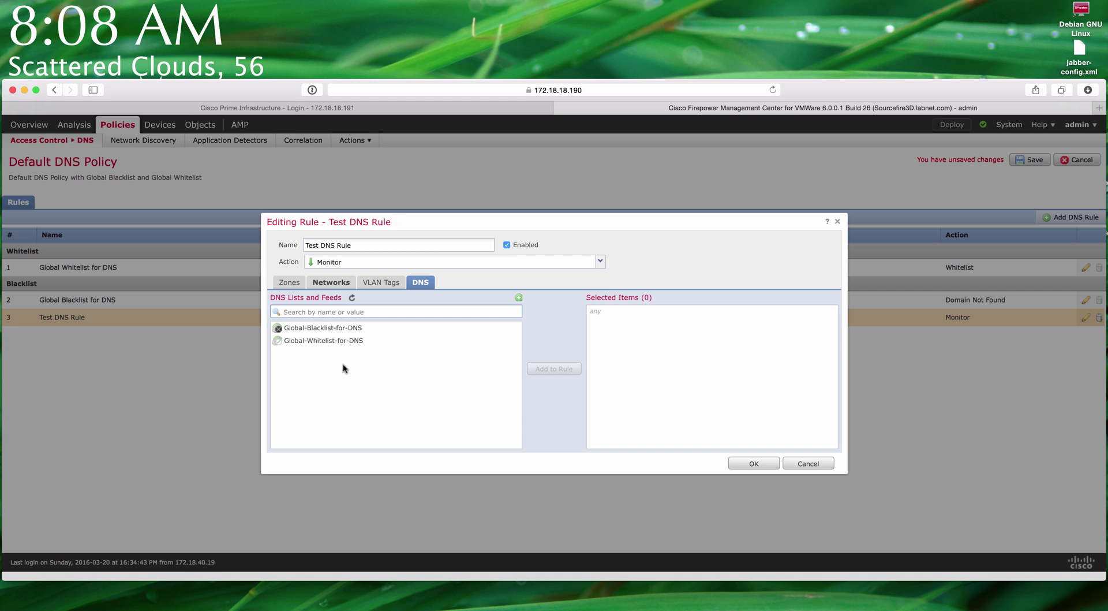
click(329, 329)
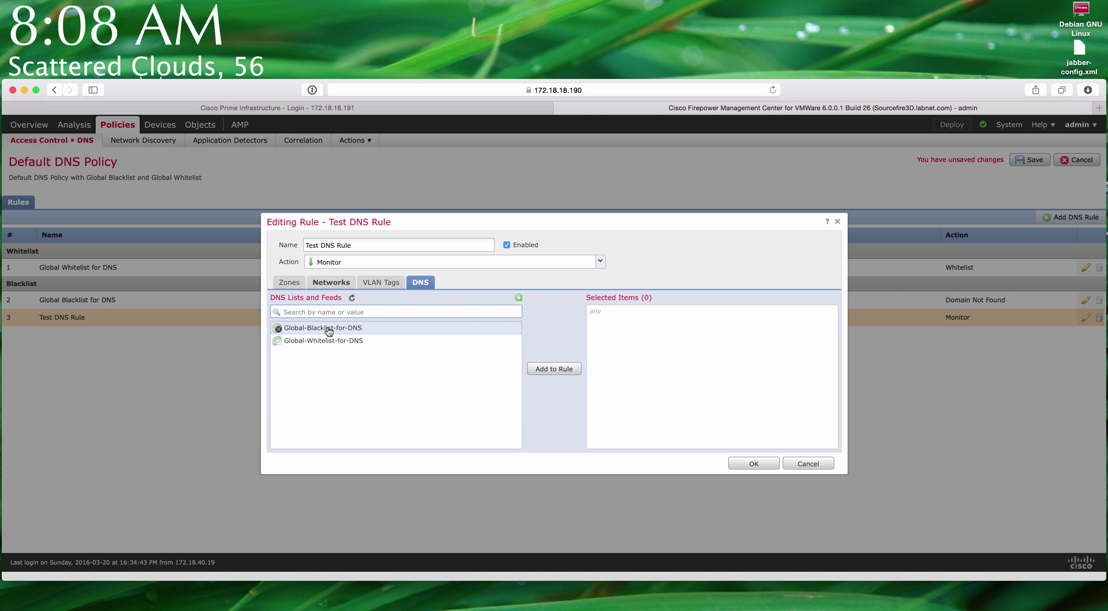
click(558, 373)
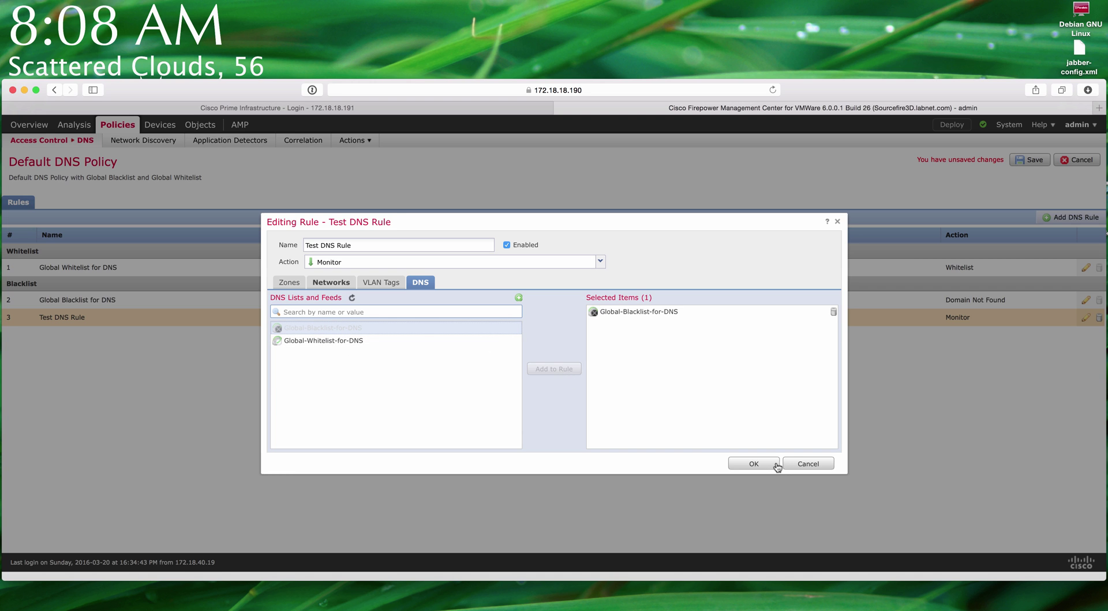
click(757, 463)
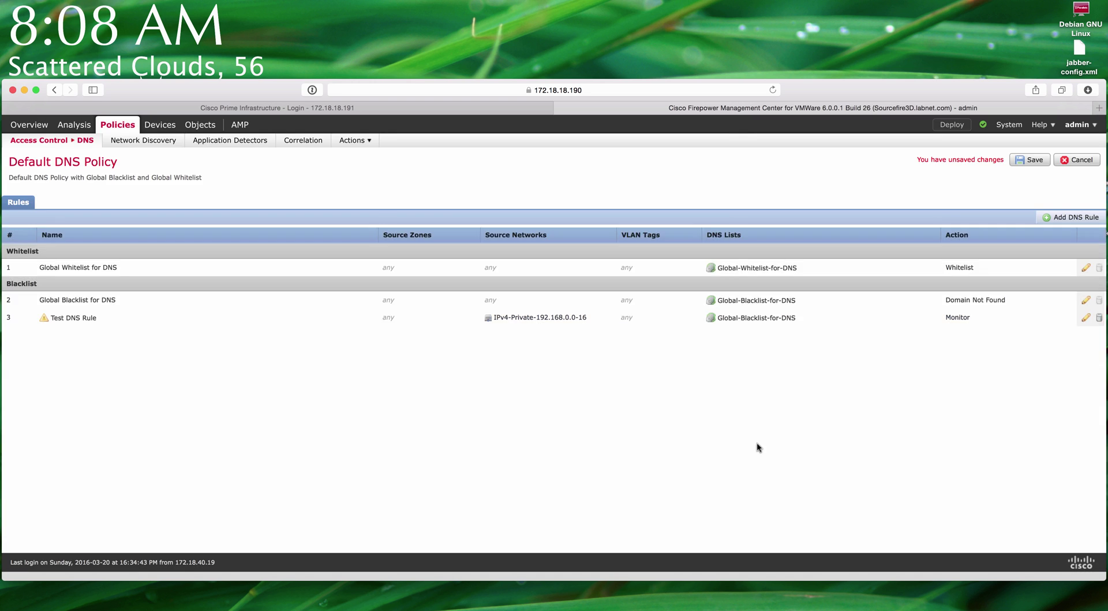
click(1022, 160)
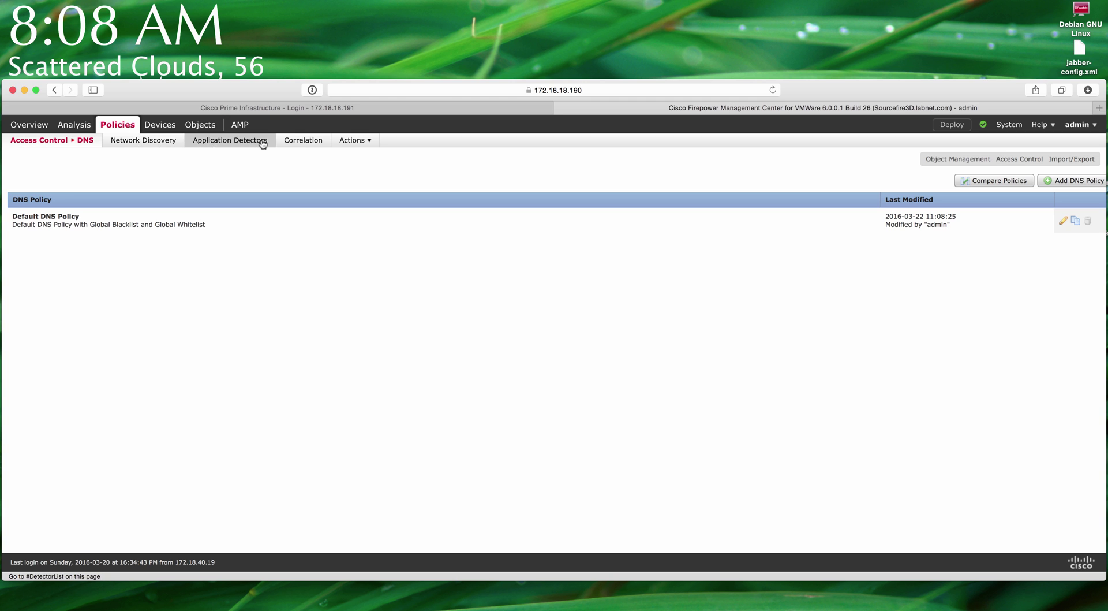
Step: View the identity policies under access control, and go to the realm configuration
click(111, 126)
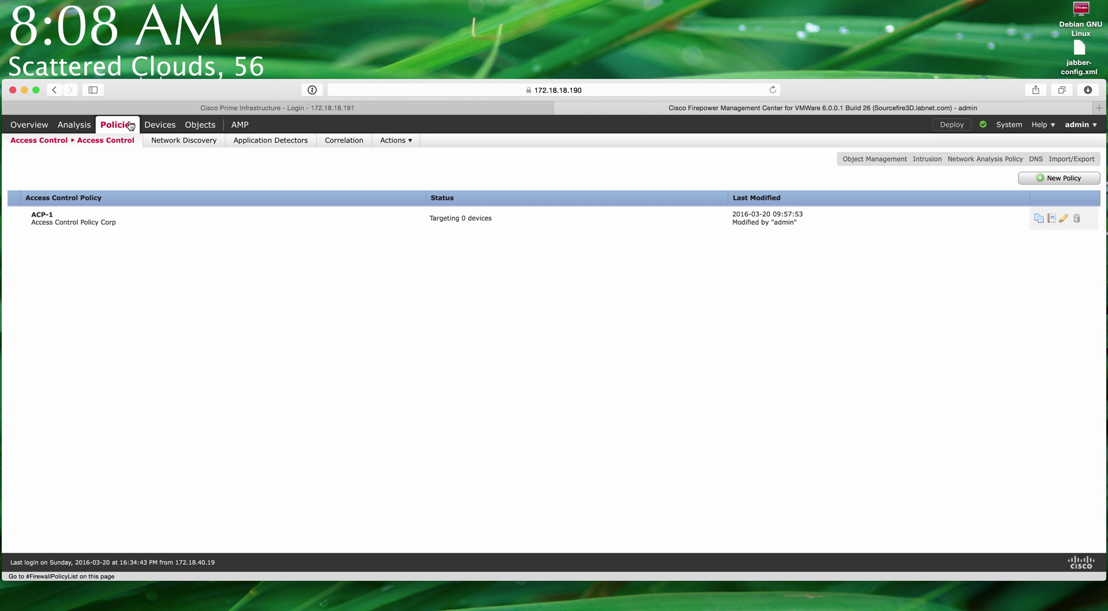
mouse_move(124, 143)
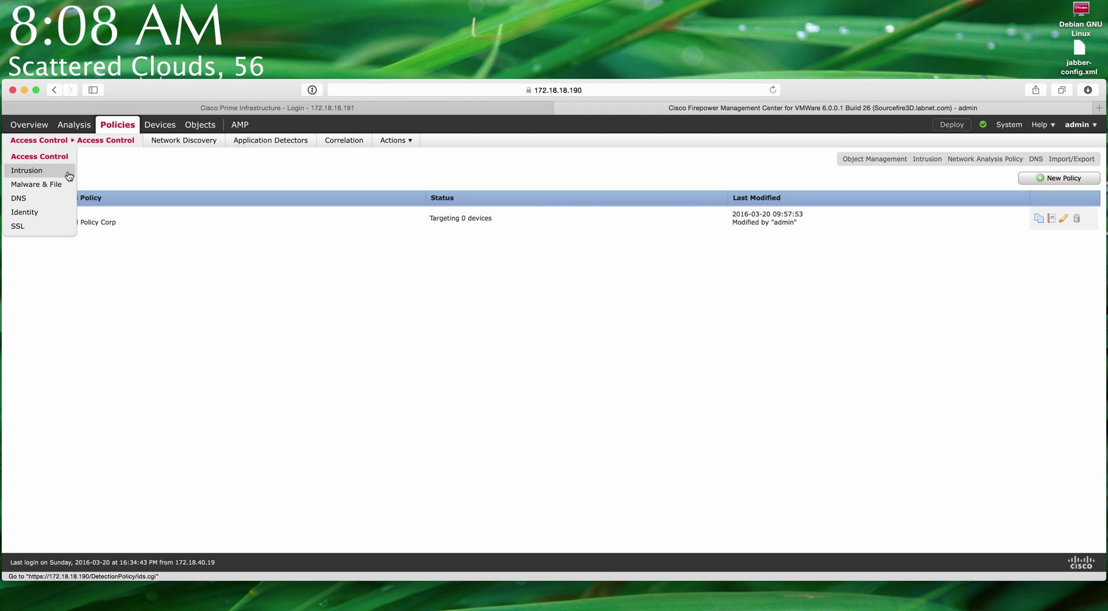
click(38, 212)
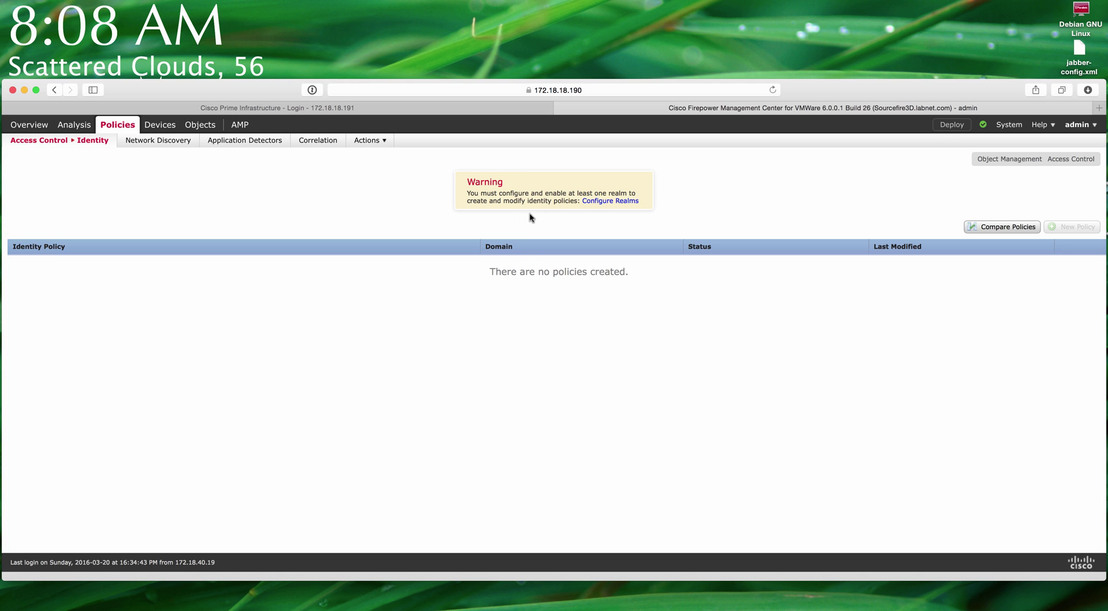
click(621, 202)
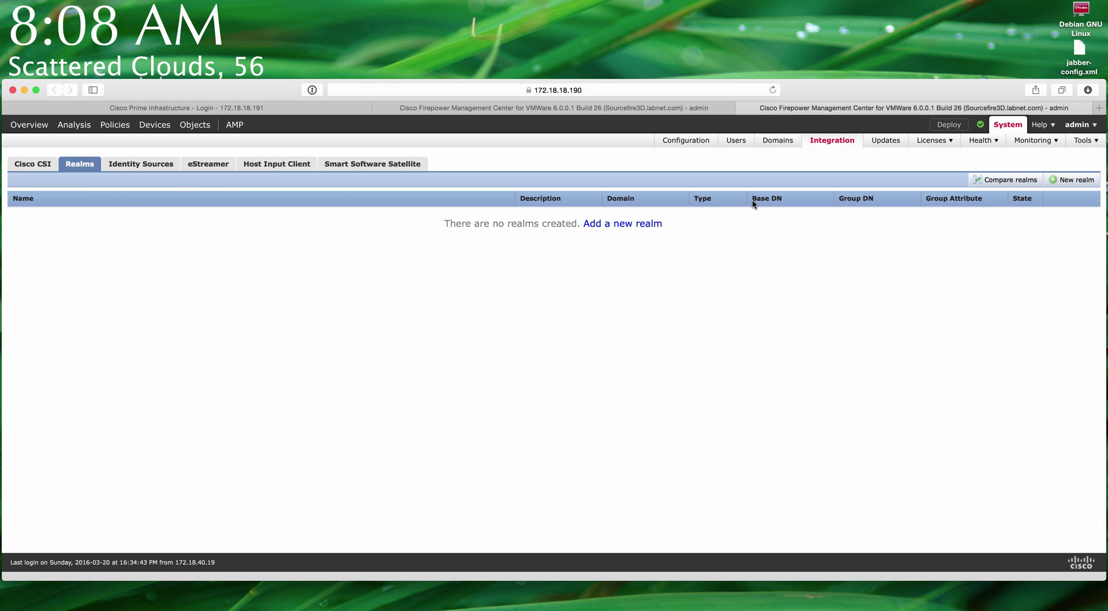
Step: Start a new AD realm named "Test Realm" with primary domain labnet.com and directory username Administrator, and enter the directory password
click(989, 182)
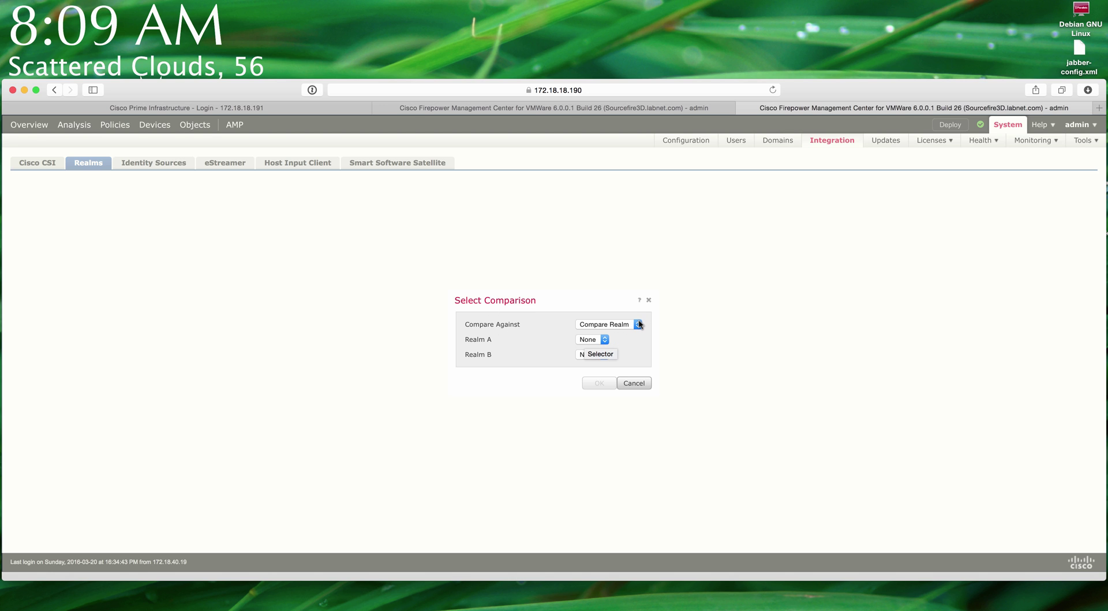
click(635, 383)
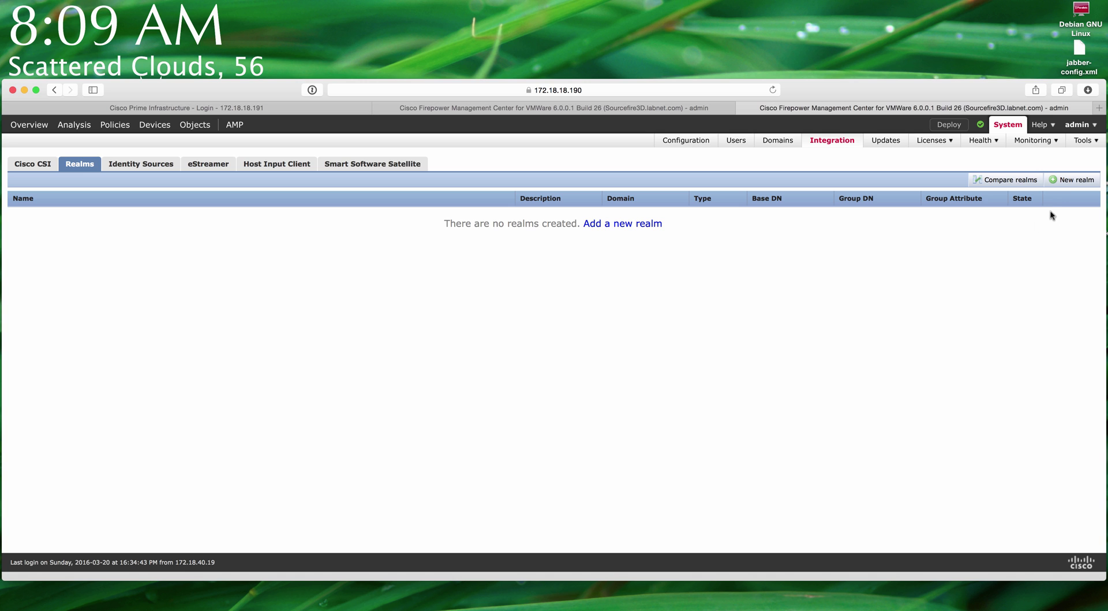
click(1068, 185)
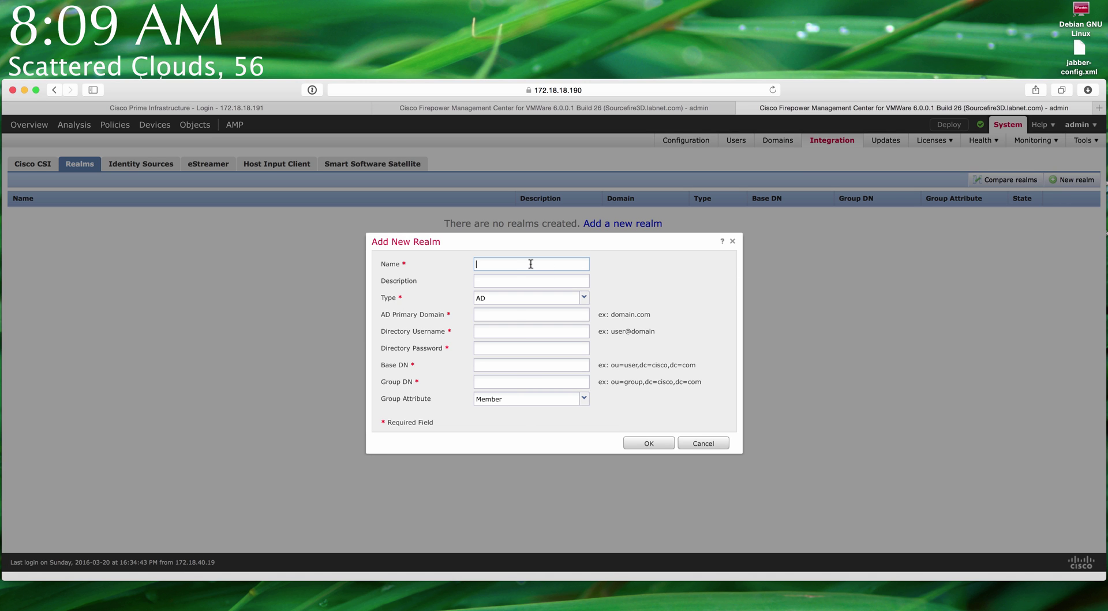
text(Test Realm)
click(500, 315)
text(labnet.comadmi)
key(BackSpace)
key(BackSpace)
key(BackSpace)
key(BackSpace)
text(Administra)
text(o)
key(BackSpace)
text(tor)
text(•••••)
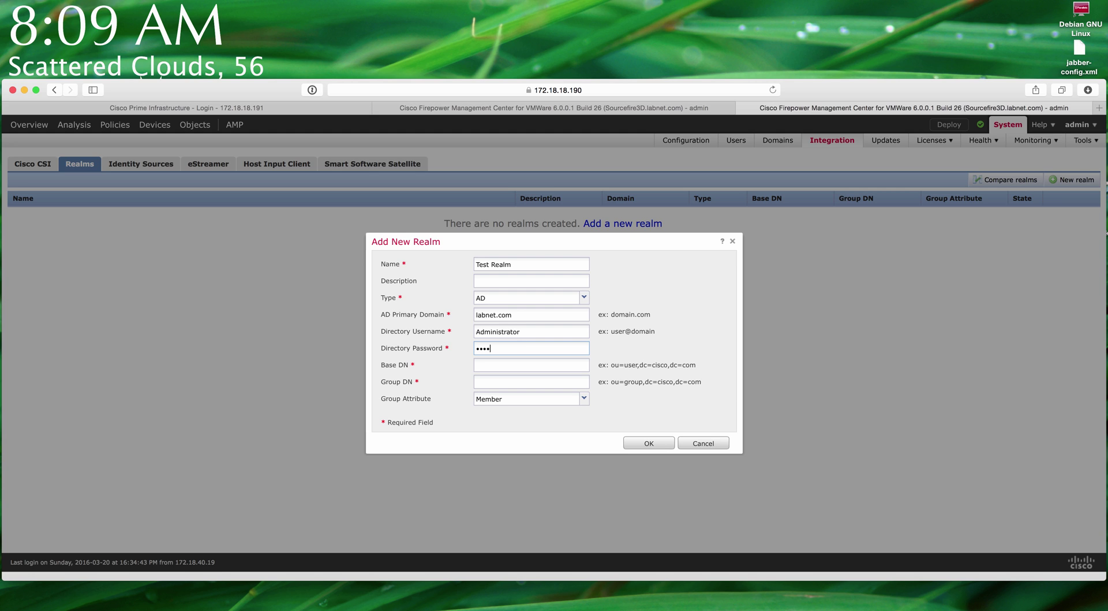
text(•••)
Step: Set the base DN to "dc=labnet, dc=com" and group DN to "ou=users, dc=labnet, dc=com", and create the realm without saving the password in the browser
text(dc-)
key(BackSpace)
text(=labnet)
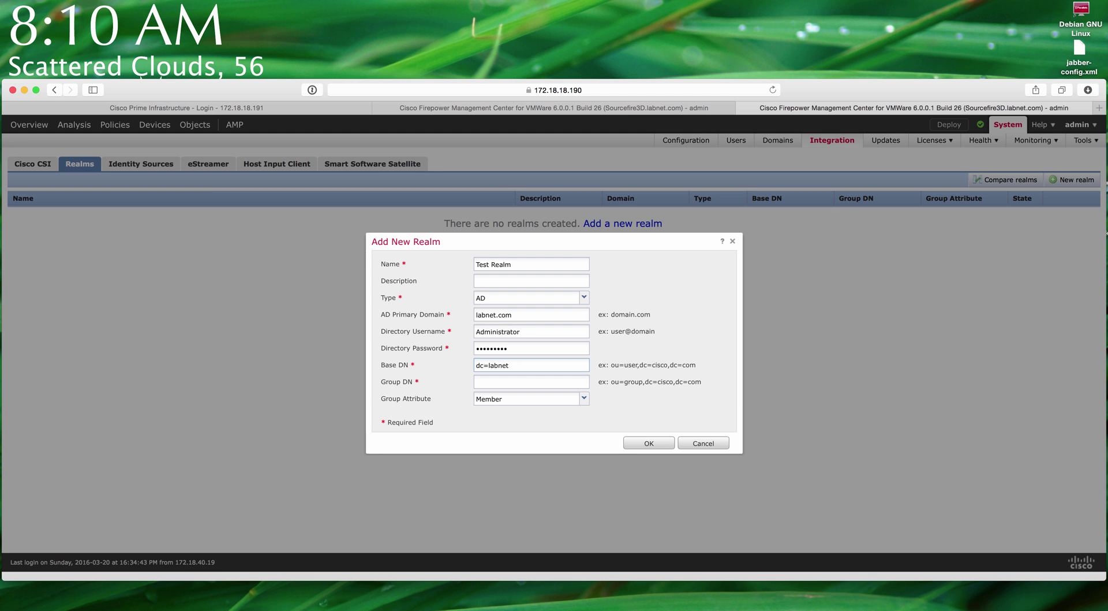
text(, dc=com)
drag(542, 365, 465, 362)
click(498, 381)
text(ou=users)
drag(541, 365, 471, 365)
key(super+c)
click(514, 381)
key(super+v)
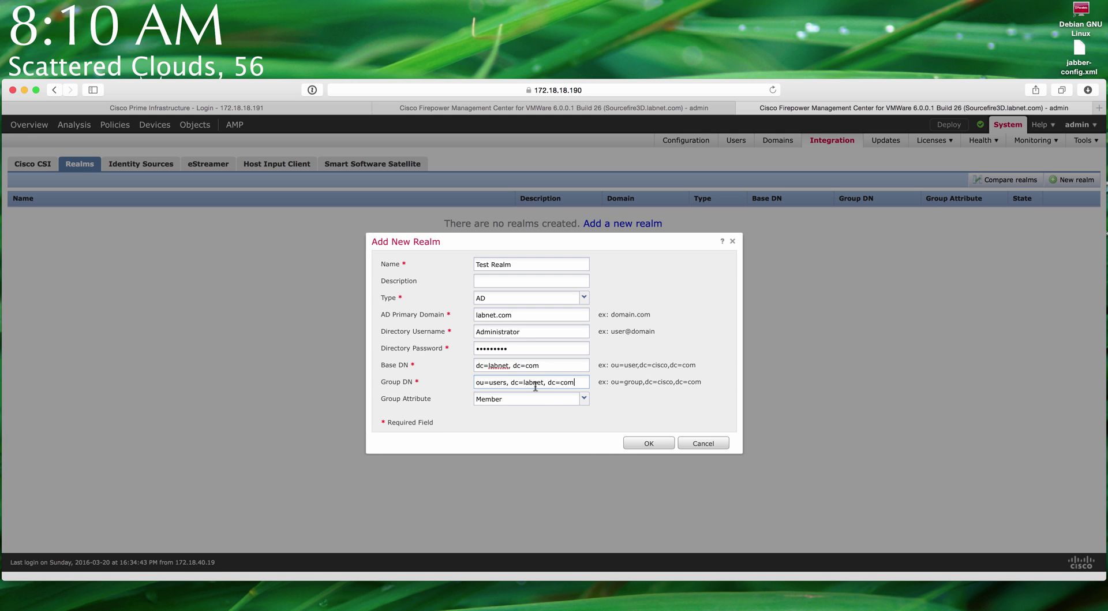
click(648, 443)
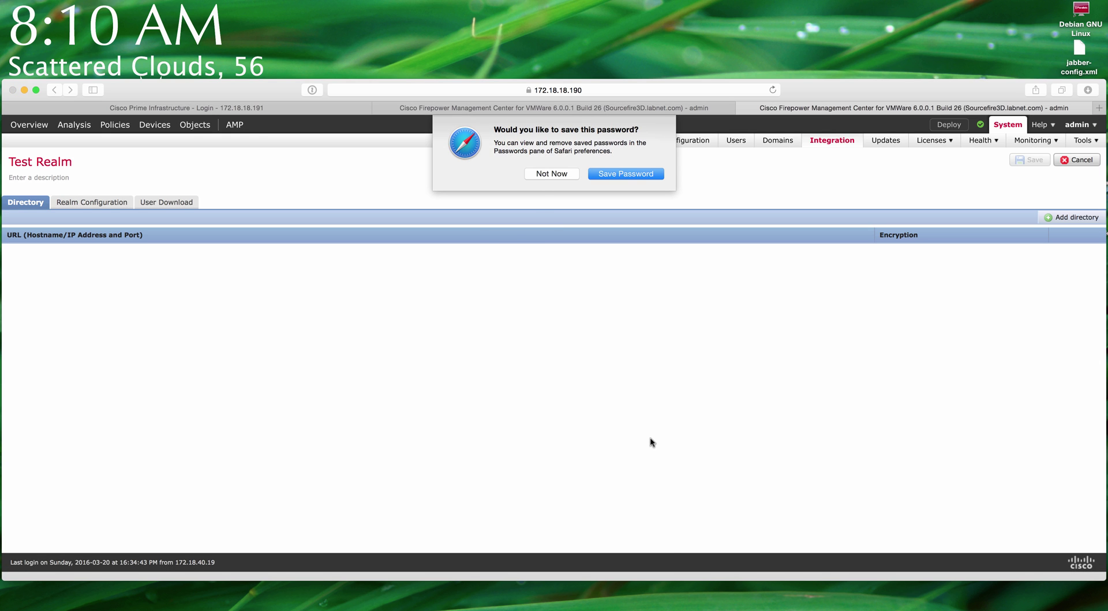
click(549, 174)
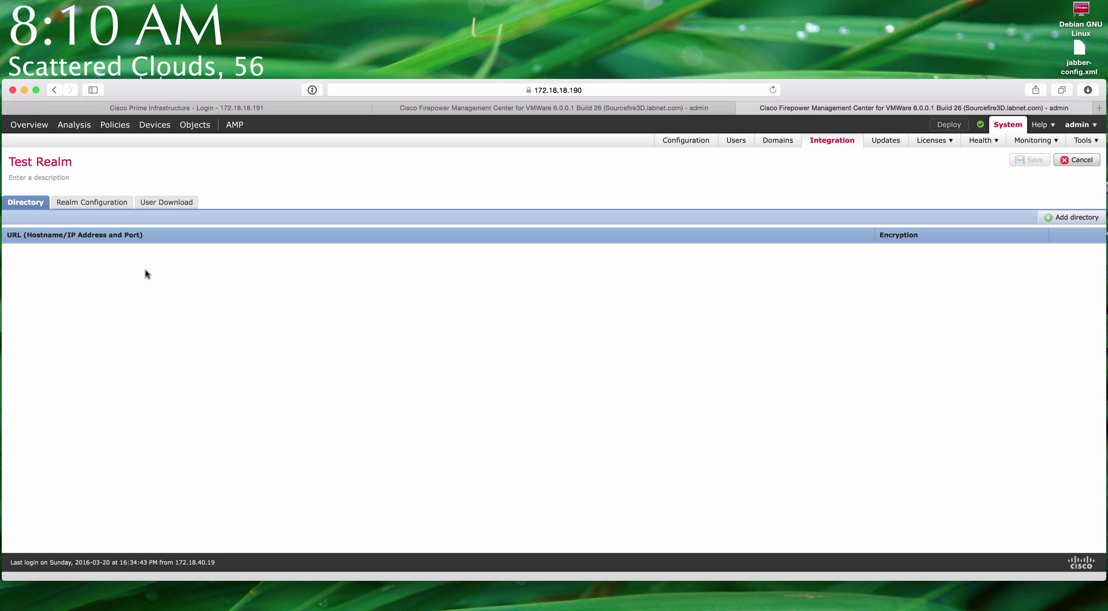
Step: Review the realm configuration, directory and user download settings of Test Realm
click(85, 203)
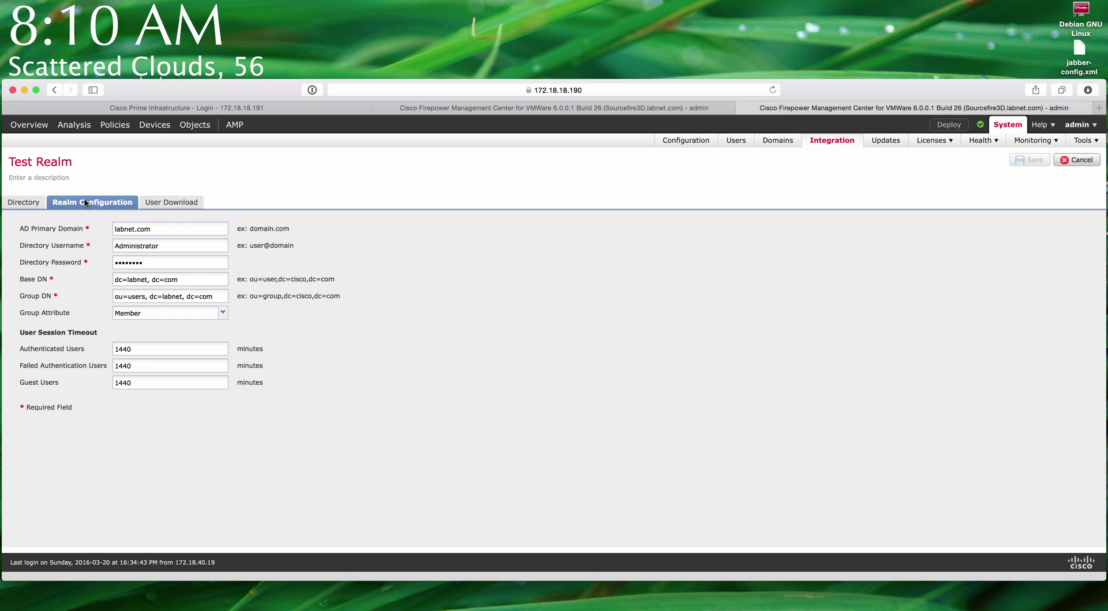
click(31, 203)
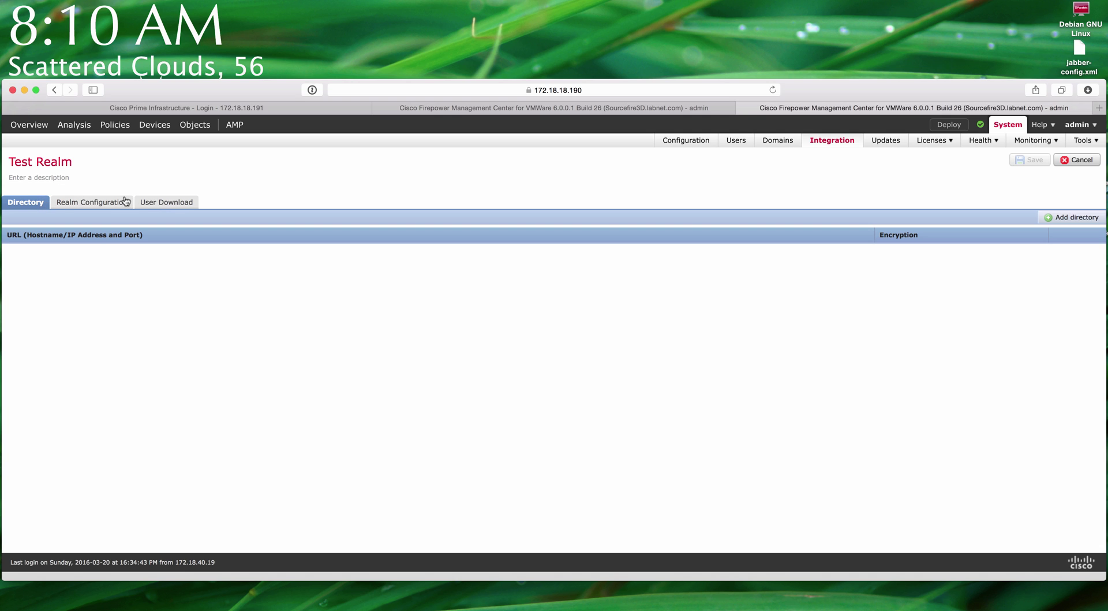
click(171, 207)
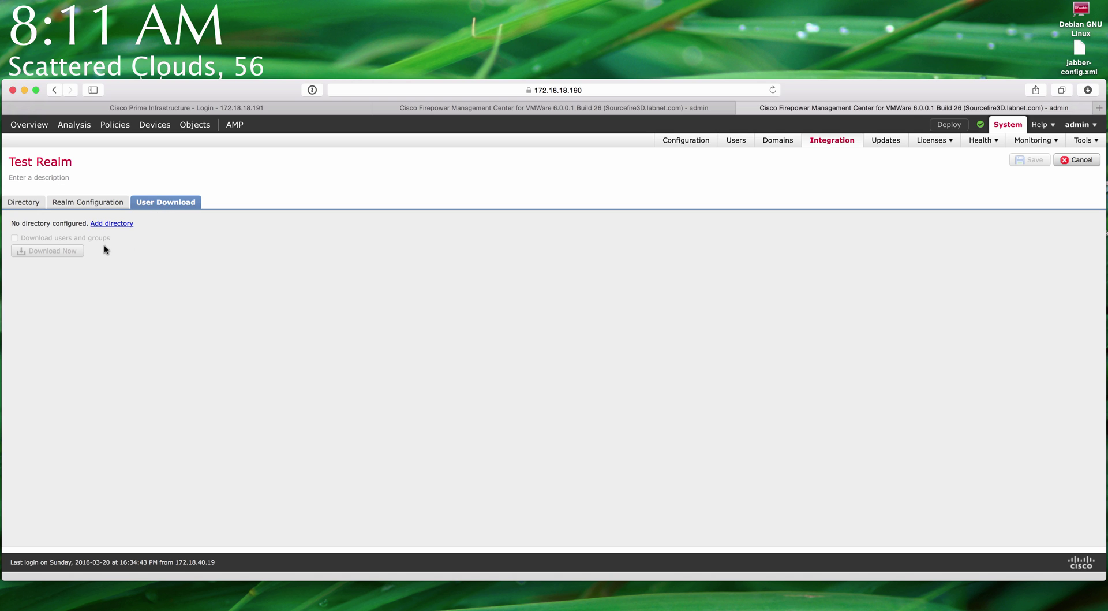
click(84, 204)
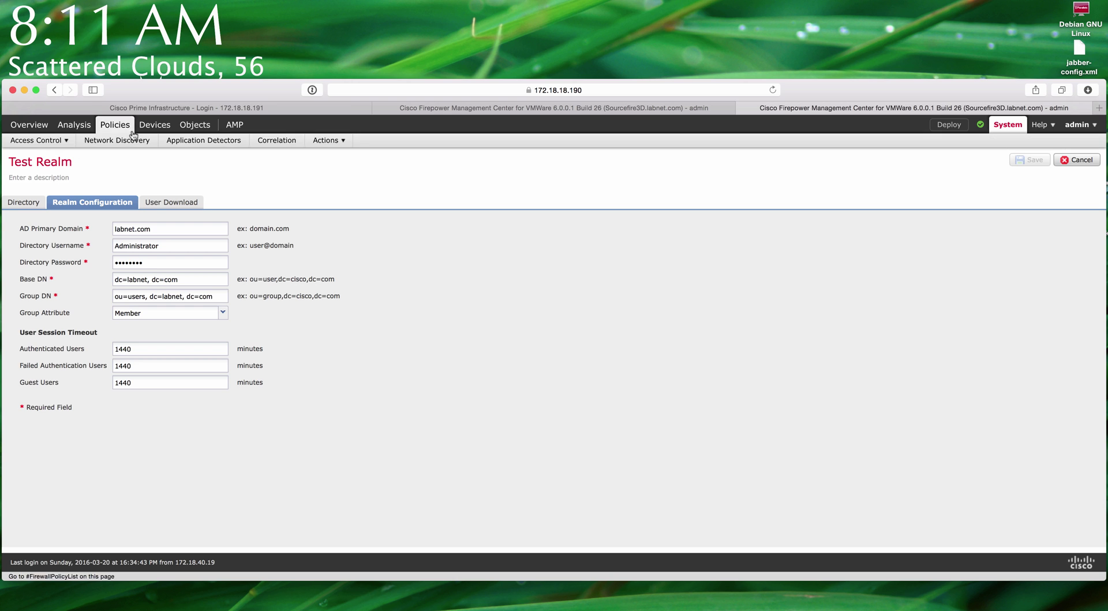
Step: View the SSL policies, and go to the Security Intelligence Events under connections
mouse_move(122, 130)
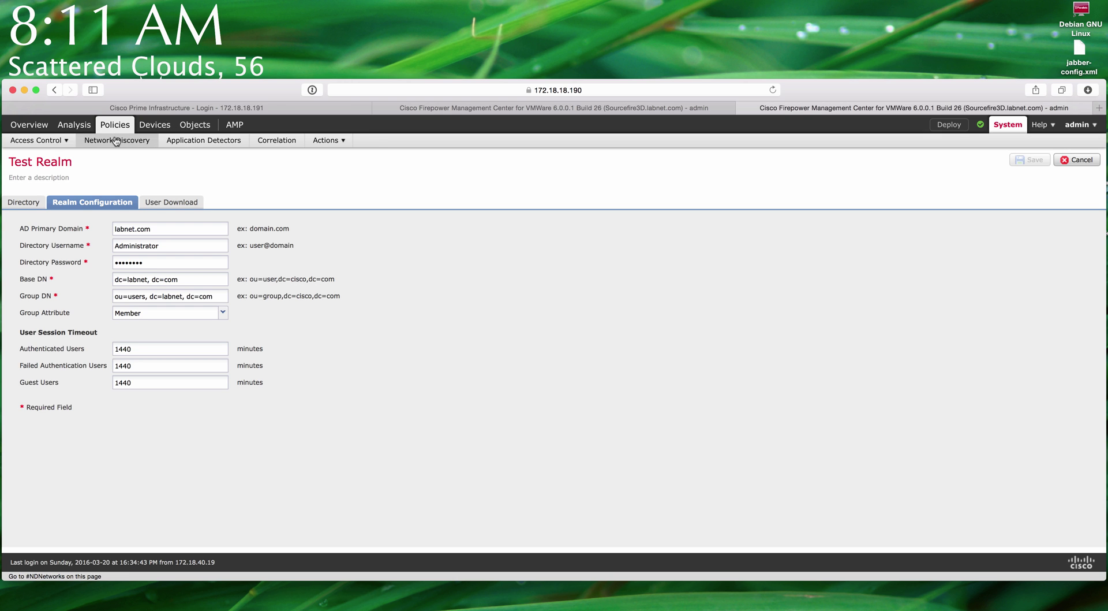
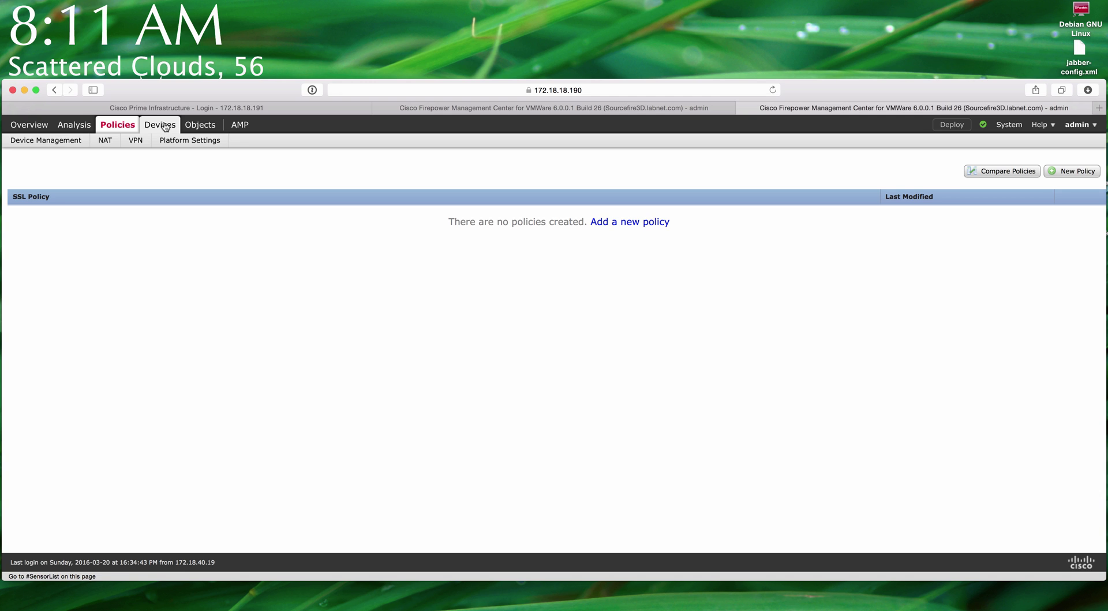
mouse_move(112, 144)
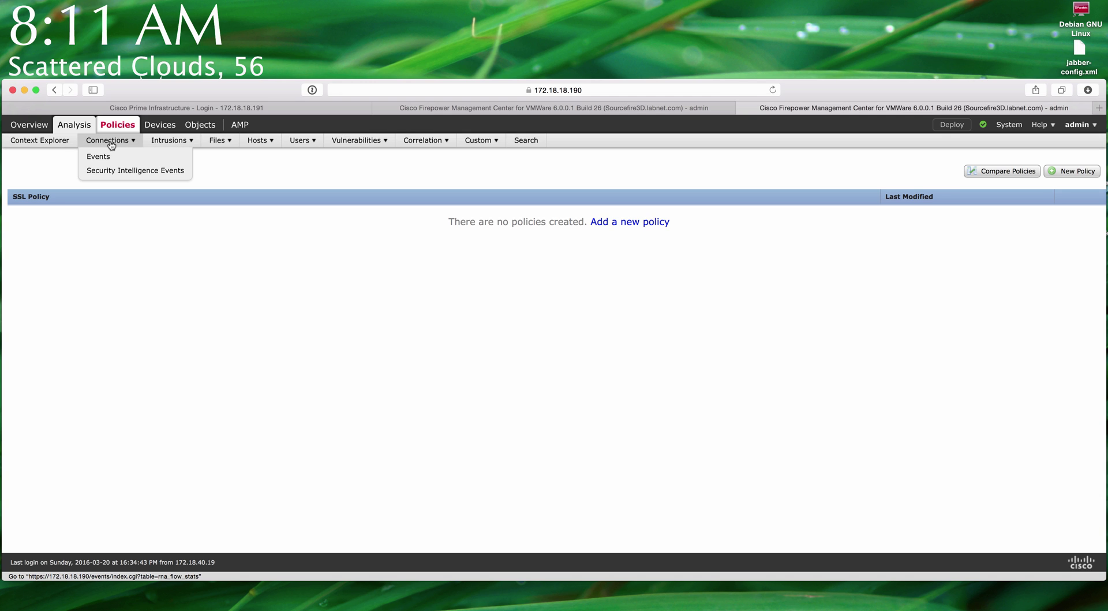
click(121, 170)
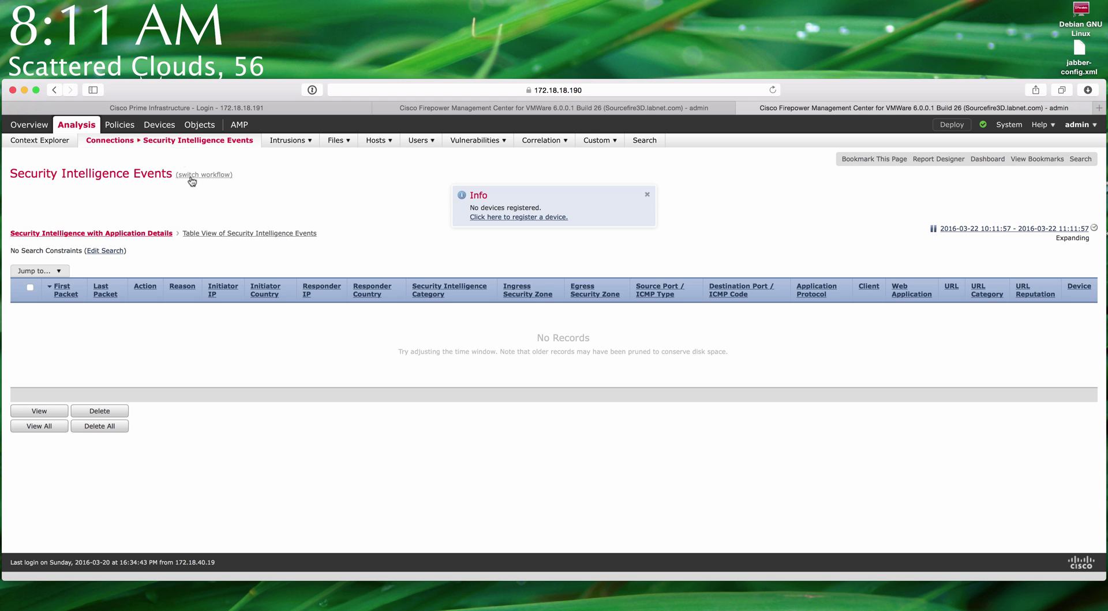
Step: Examine the Default platform settings policy for devices, and view the intrusion rules in the objects area
mouse_move(129, 125)
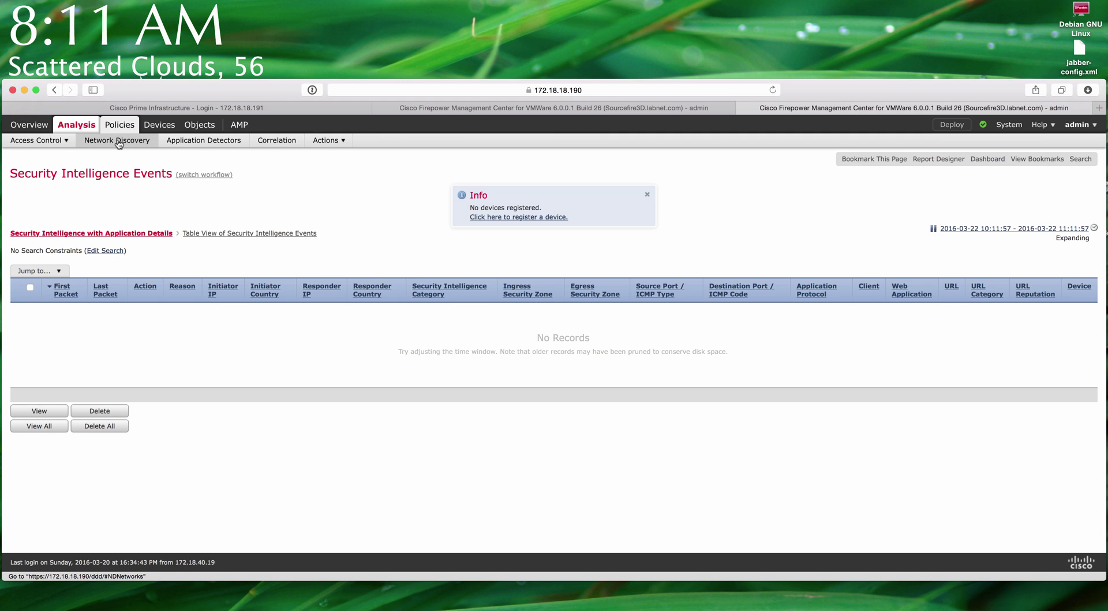
mouse_move(35, 141)
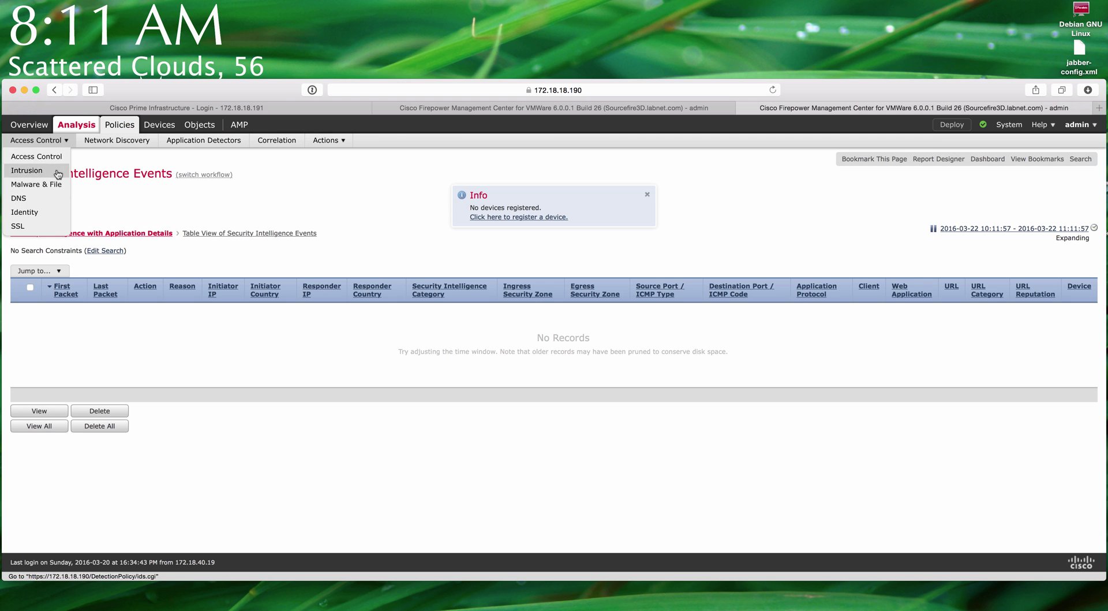
mouse_move(168, 129)
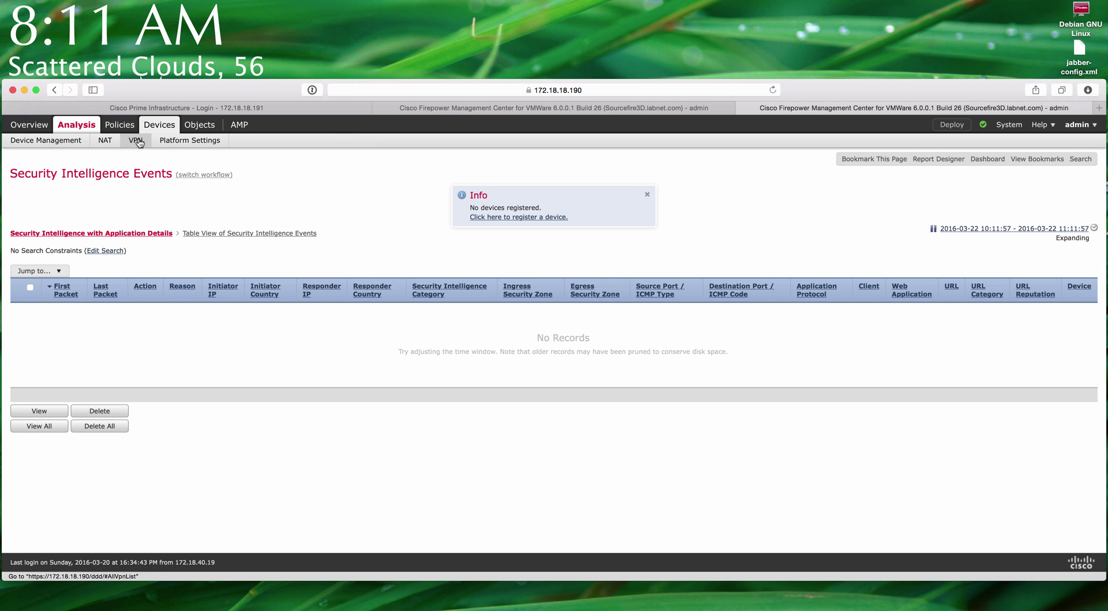
click(184, 141)
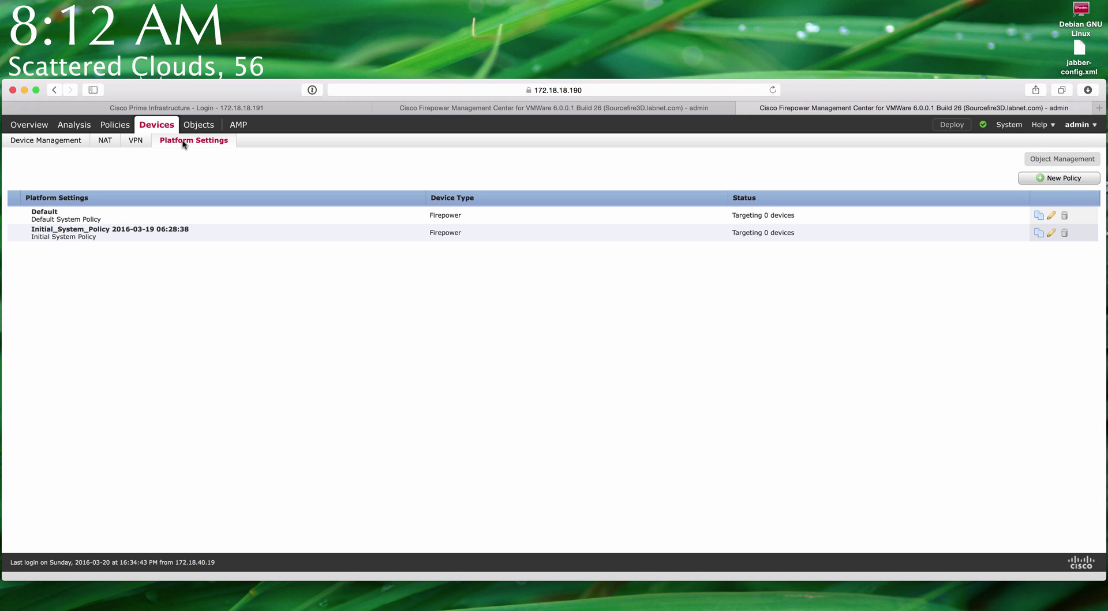
click(73, 218)
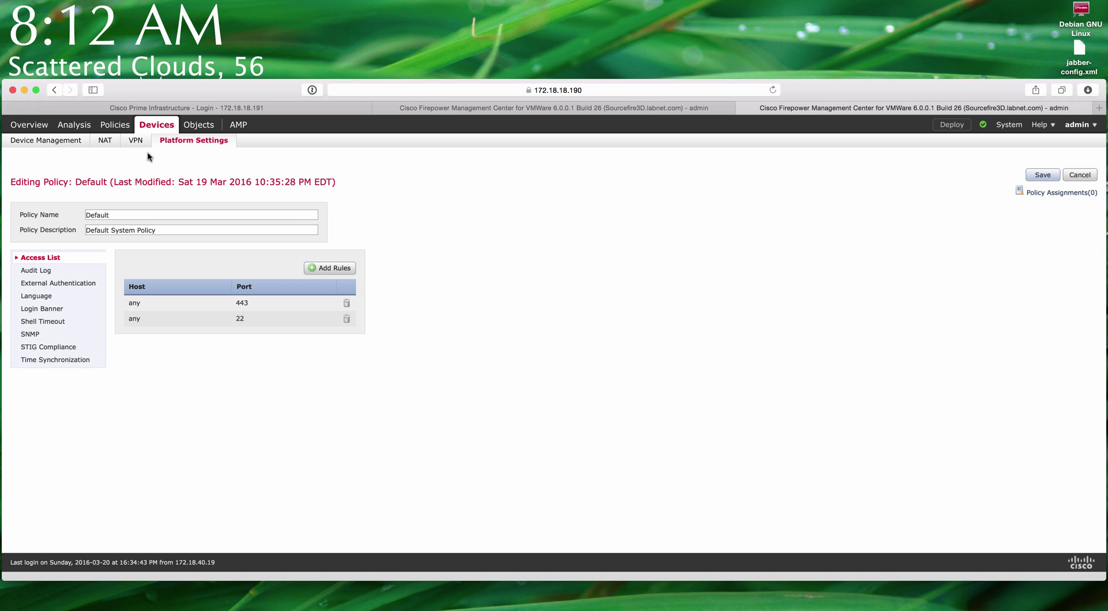
mouse_move(212, 127)
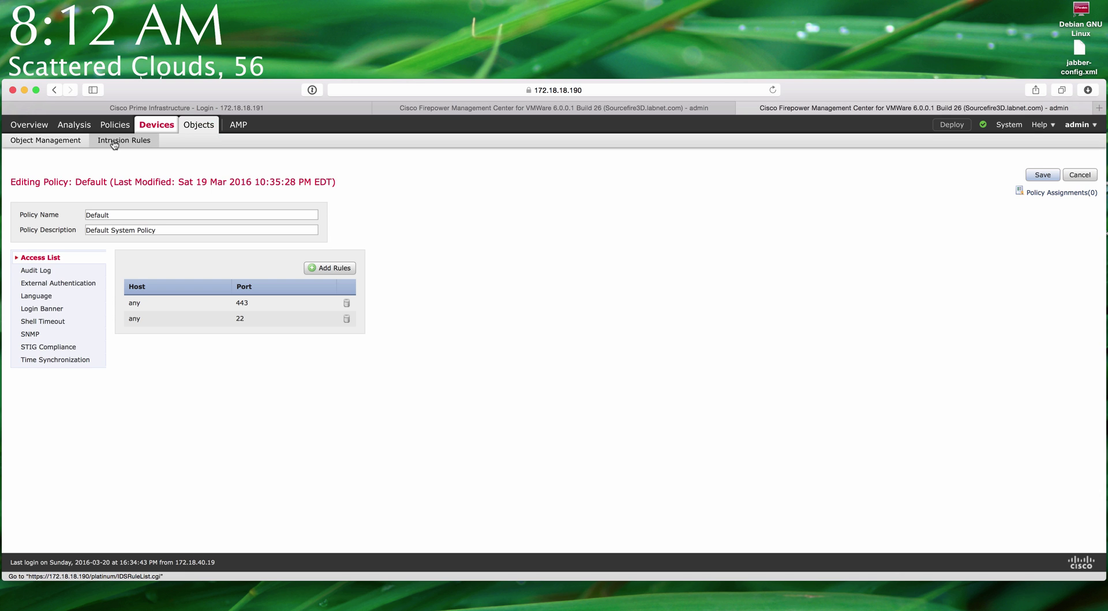
click(114, 142)
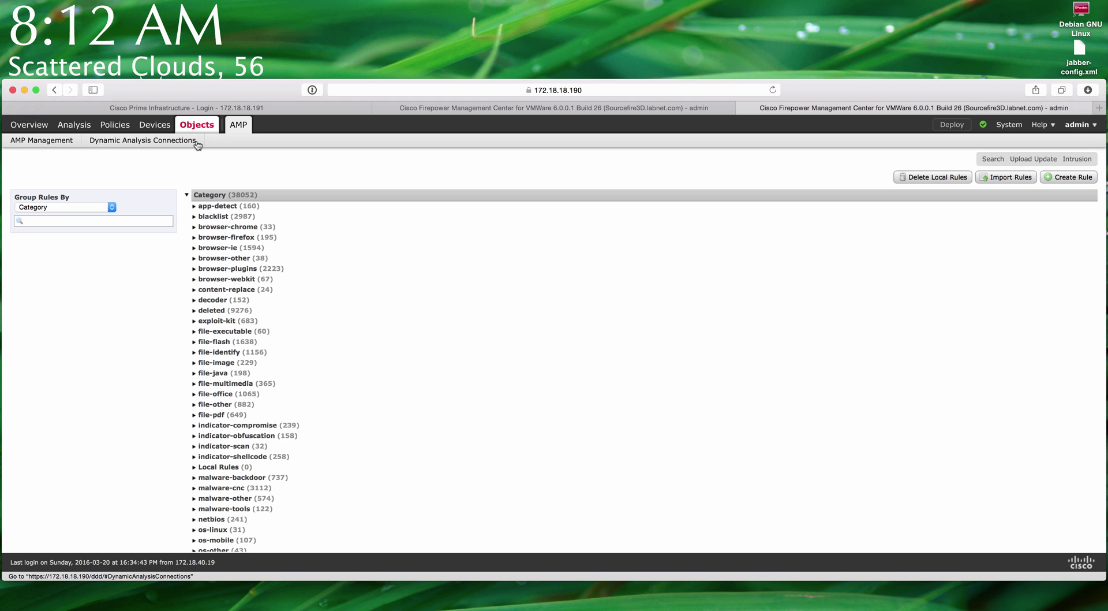
Step: Edit the AMP dynamic analysis connection, choosing Cisco Sandbox API, US Cloud as the cloud name, and save it
click(178, 141)
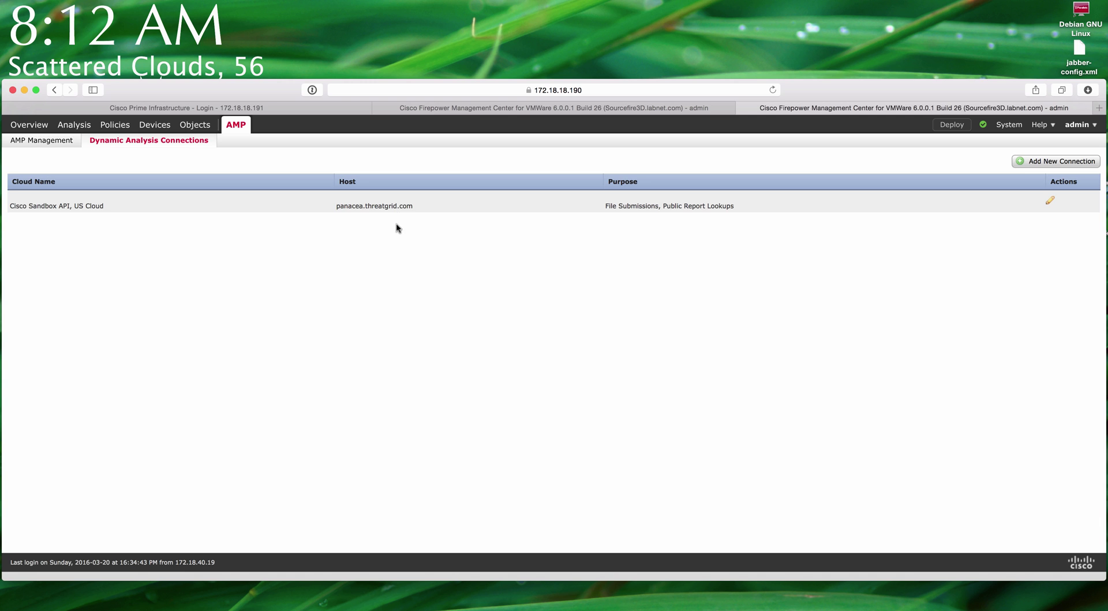
click(1050, 205)
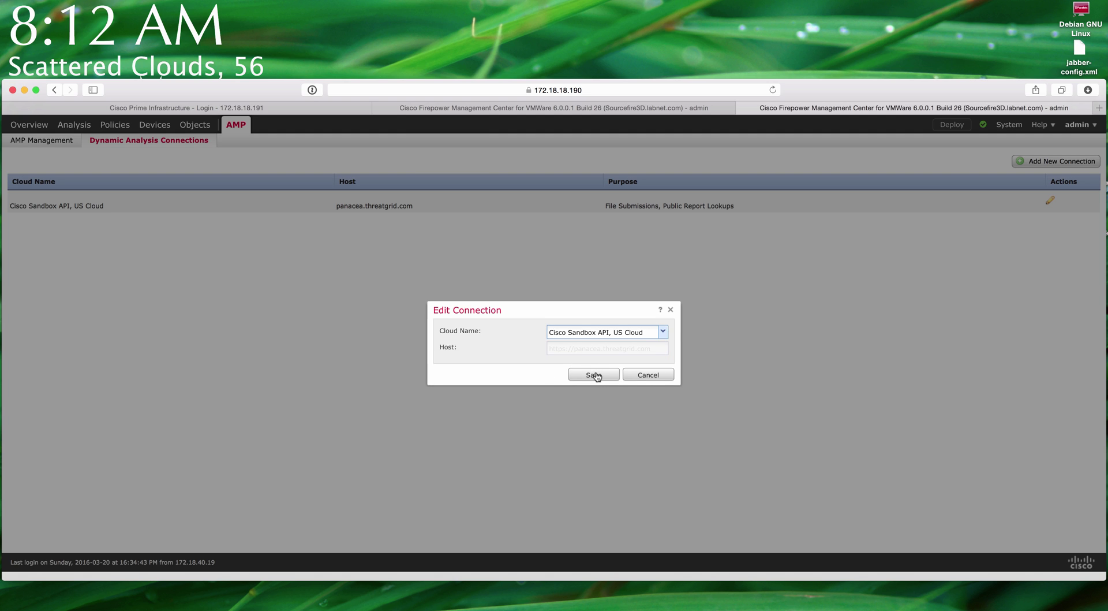
click(664, 334)
click(624, 344)
click(594, 375)
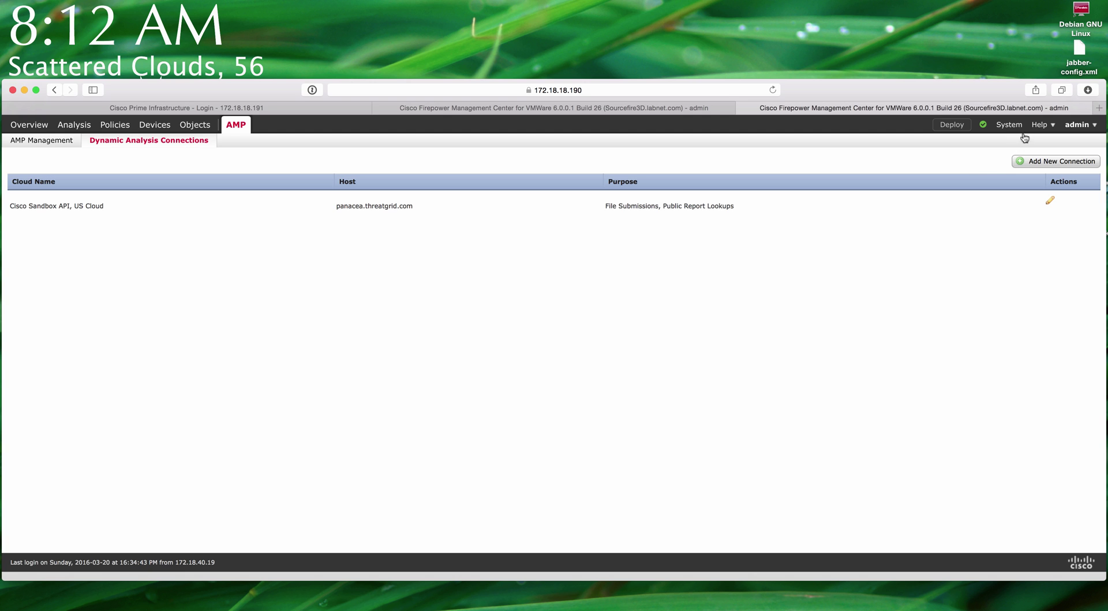
Step: View the system monitoring statistics for Sourcefire3D.labnet.com, and open the deployment status overview
mouse_move(1023, 131)
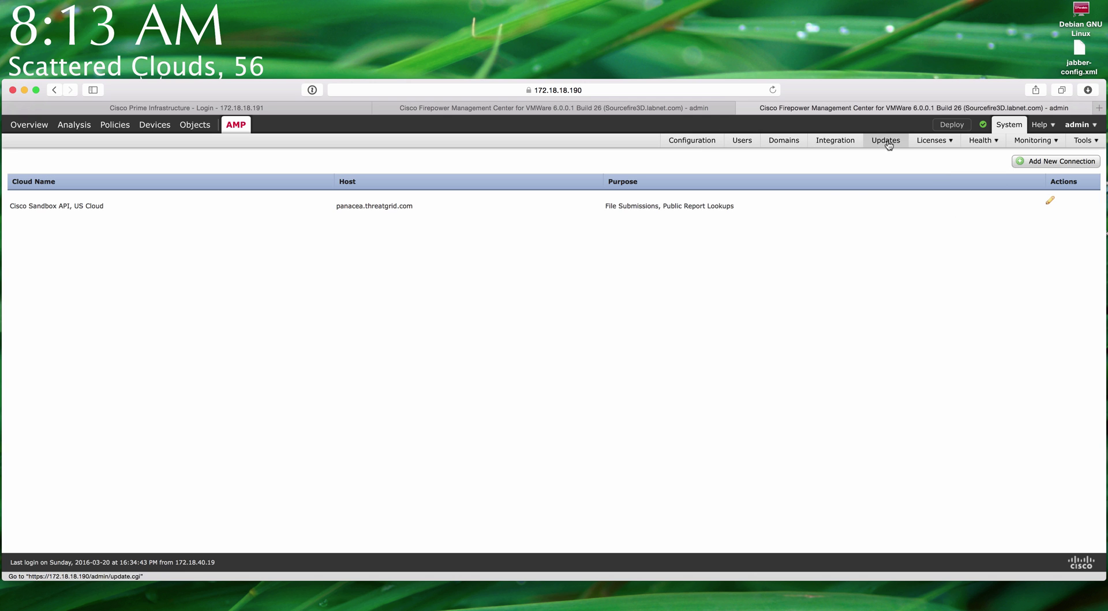
mouse_move(948, 142)
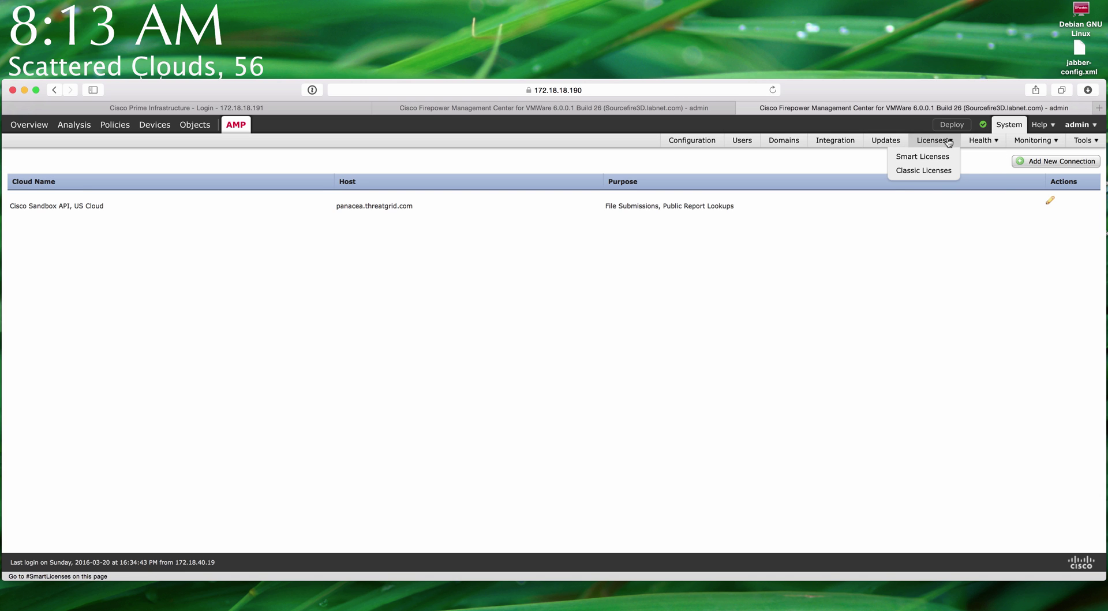
mouse_move(987, 144)
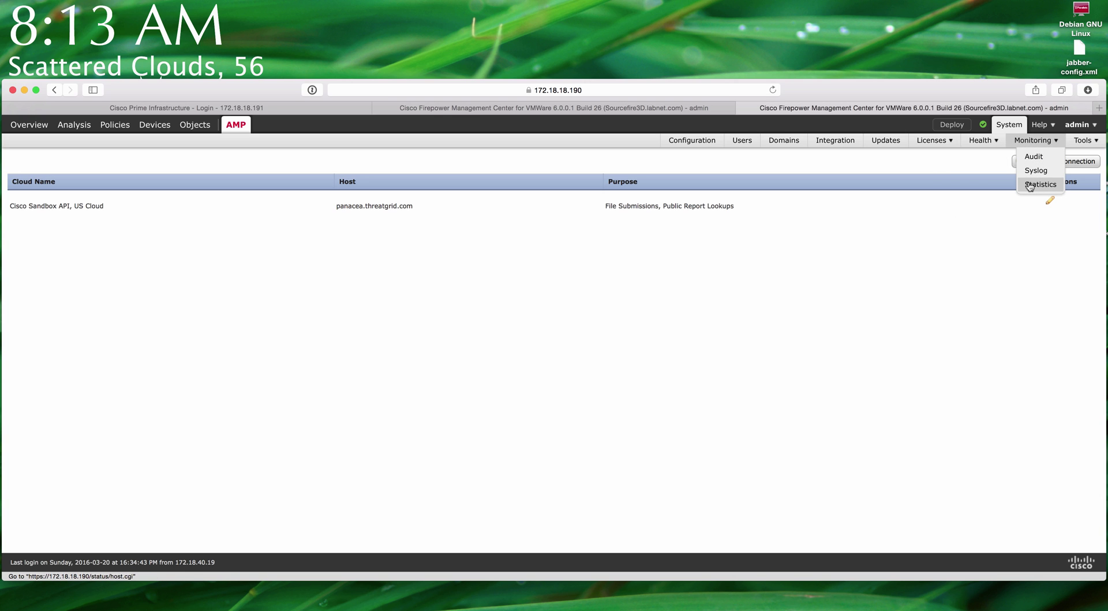
click(1030, 186)
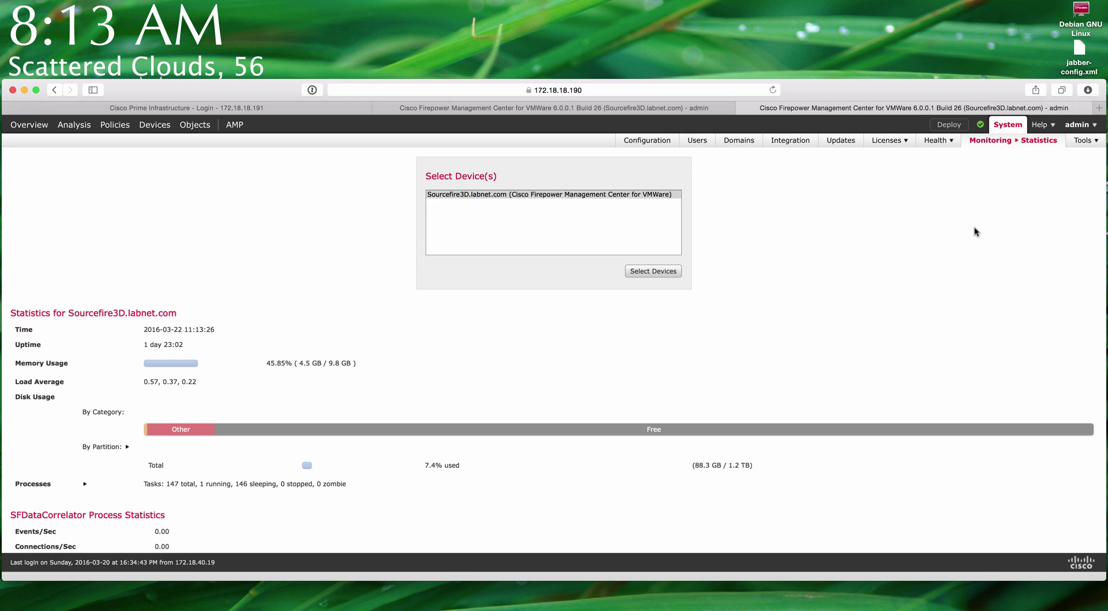
click(658, 275)
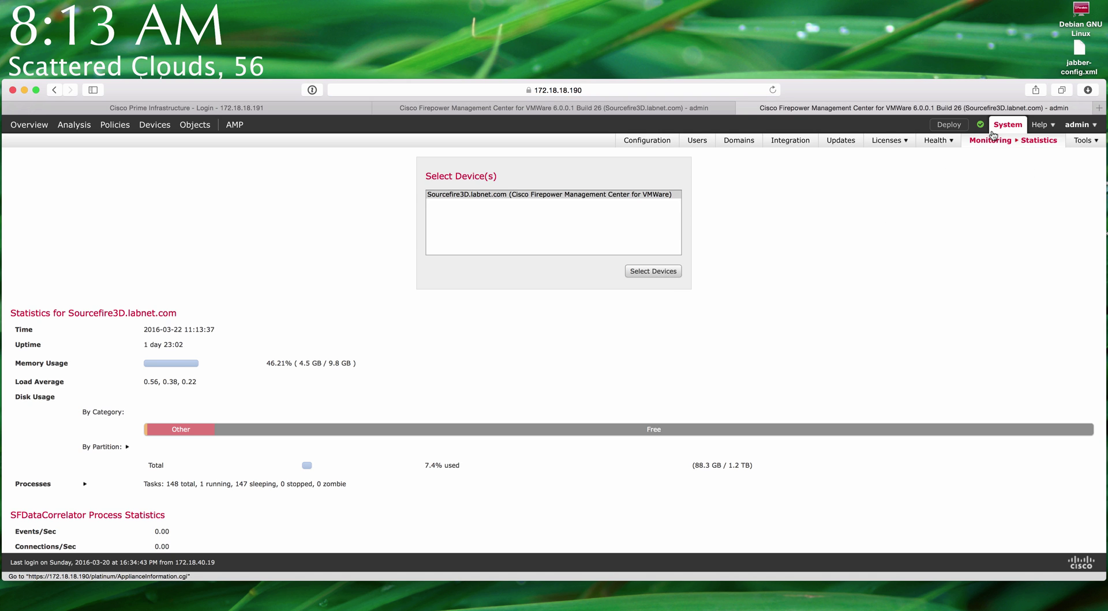
mouse_move(1072, 143)
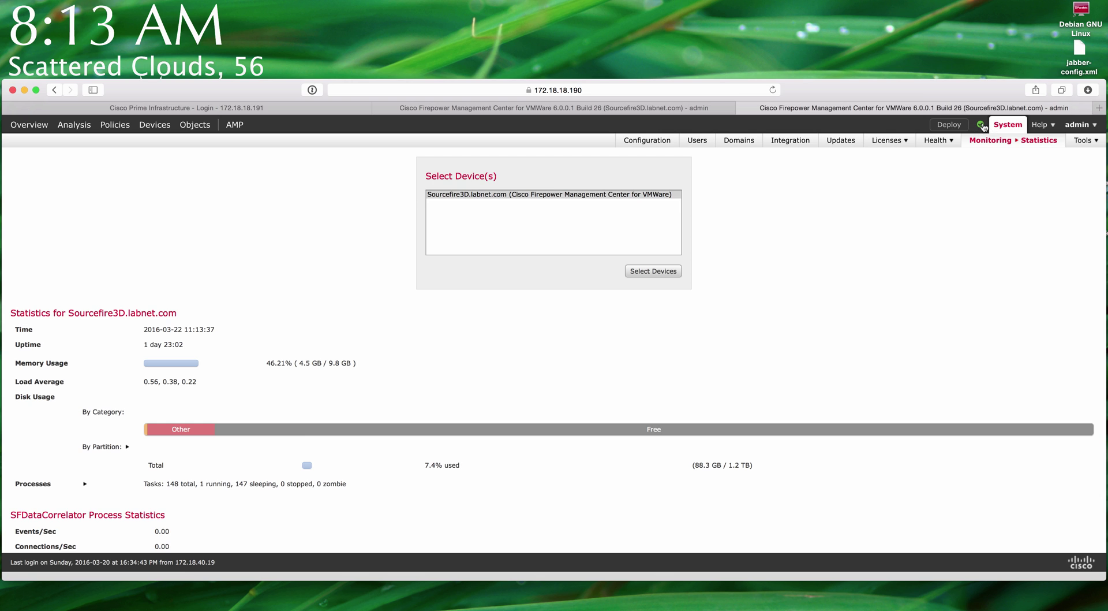
click(982, 125)
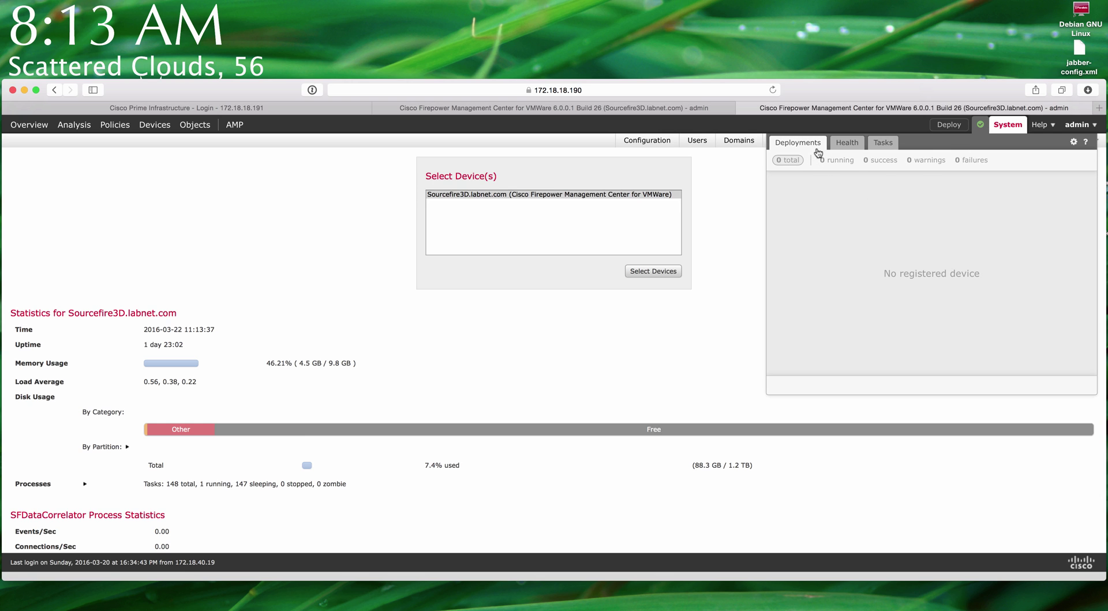